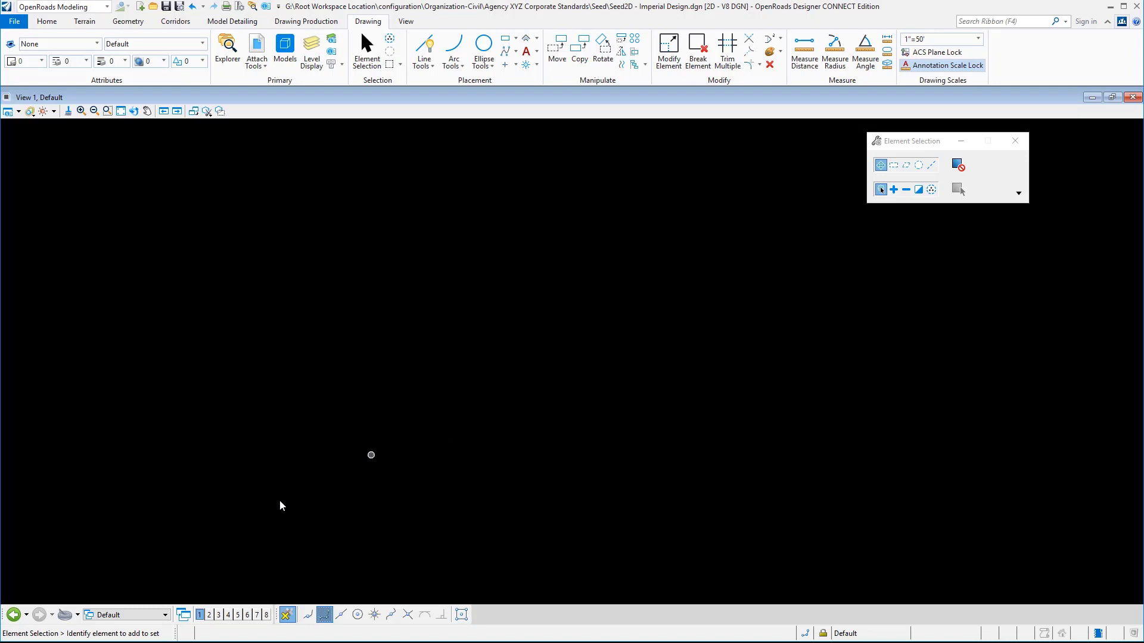
# - Open views 2, 3 and 4 to check their window placement, leaving views 2 and 4 open with view 1
pyautogui.click(209, 615)
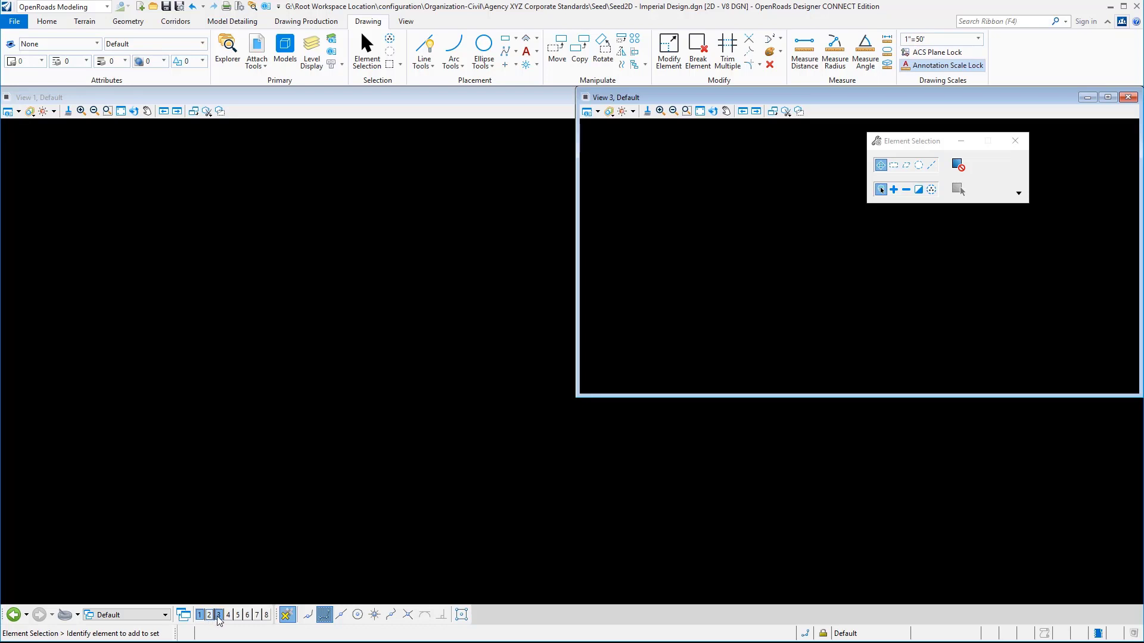
pyautogui.click(219, 615)
pyautogui.click(209, 614)
pyautogui.click(228, 615)
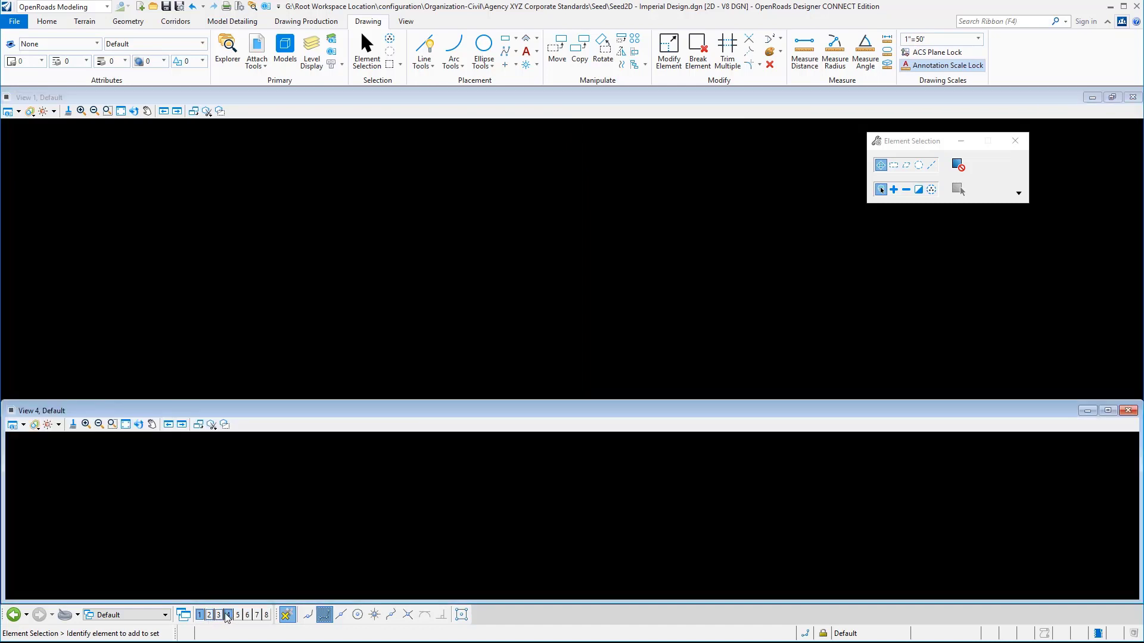
pyautogui.click(209, 614)
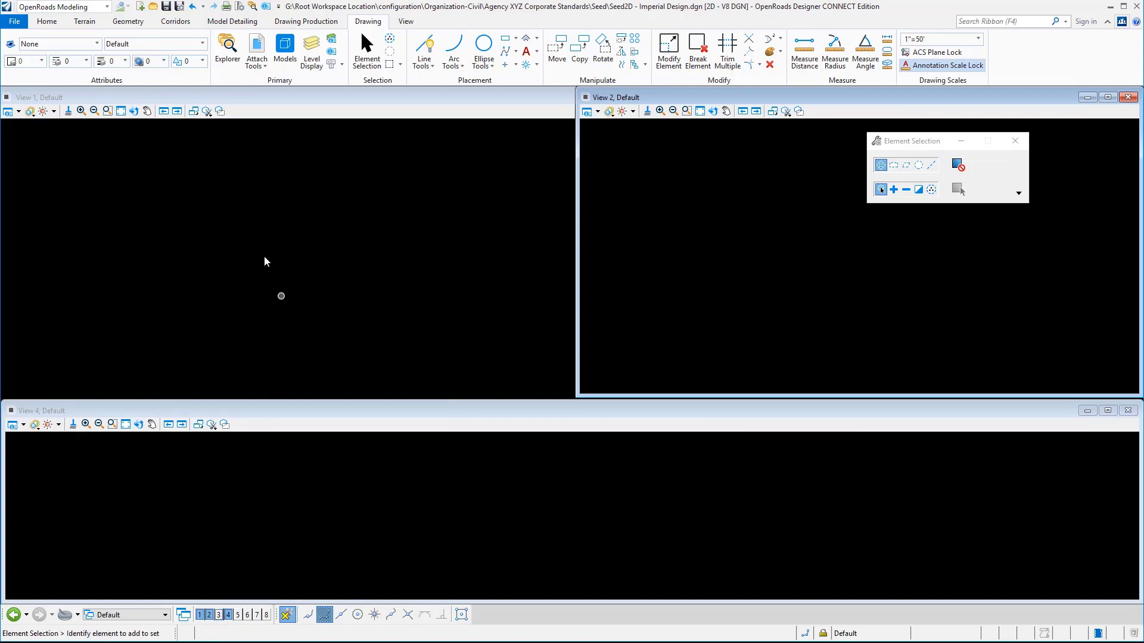
# - Look through the View Control layout options without choosing one, and close views 2 and 4
pyautogui.rightClick(252, 232)
pyautogui.moveTo(358, 241)
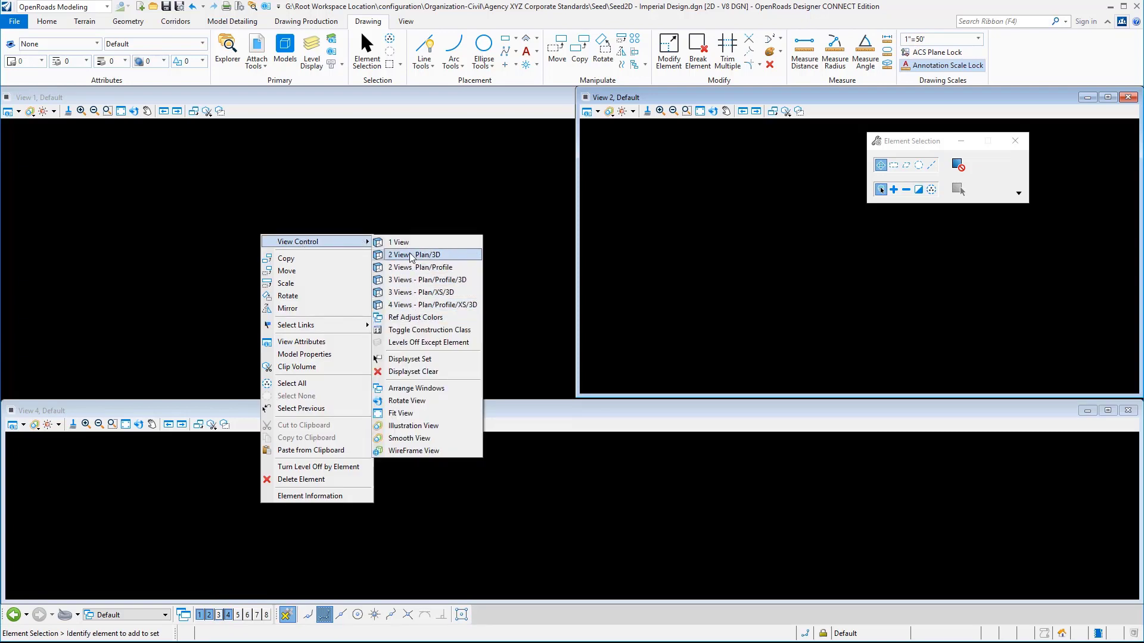
pyautogui.click(397, 189)
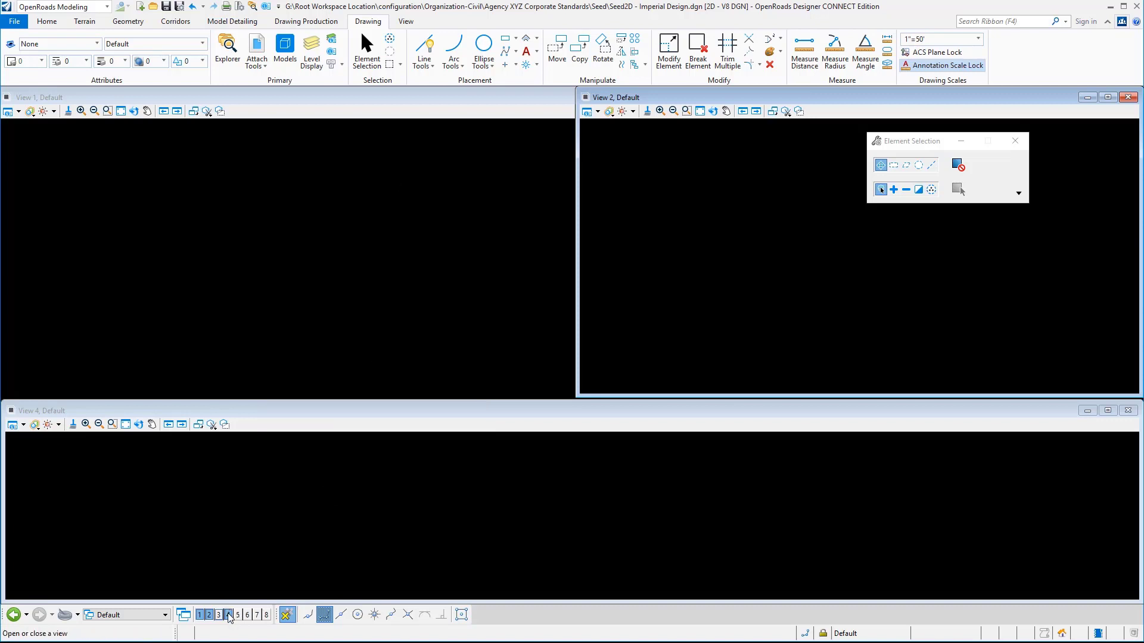
pyautogui.click(210, 616)
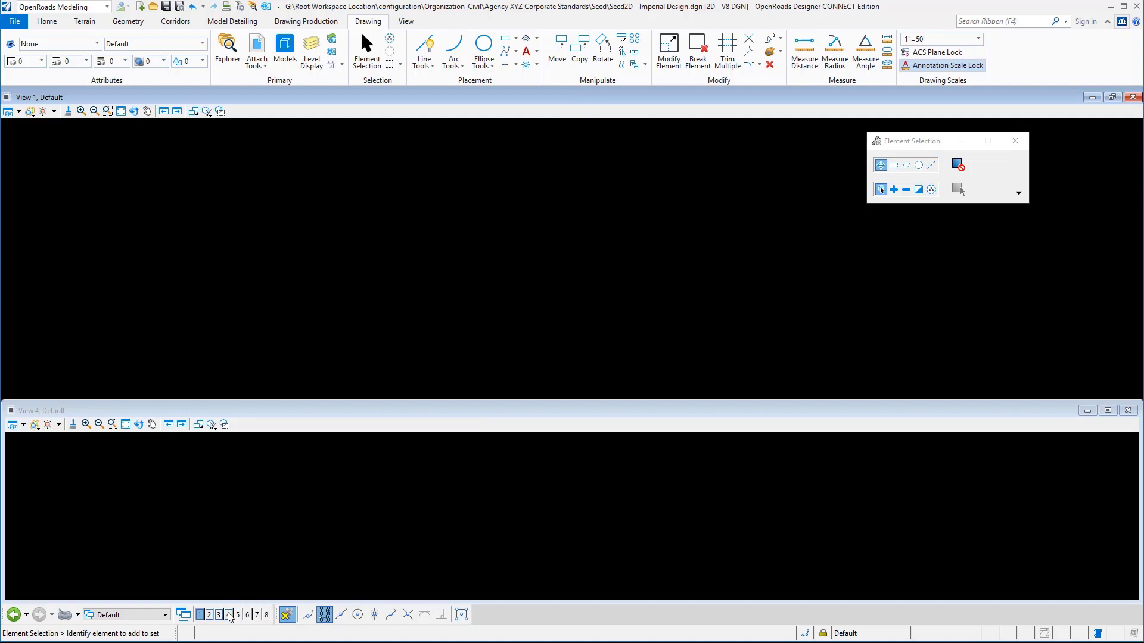
pyautogui.click(230, 615)
# - Check the window placement of views 5 and 6, compare view 6 with views 2 and 3, and close them all
pyautogui.click(237, 615)
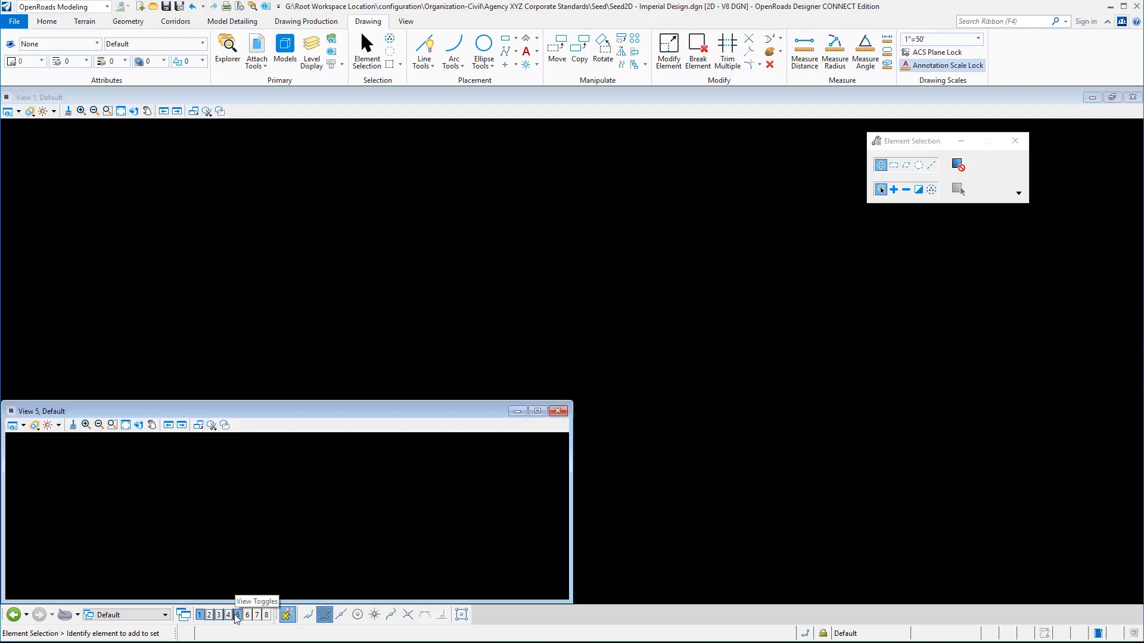
pyautogui.click(237, 615)
pyautogui.click(247, 615)
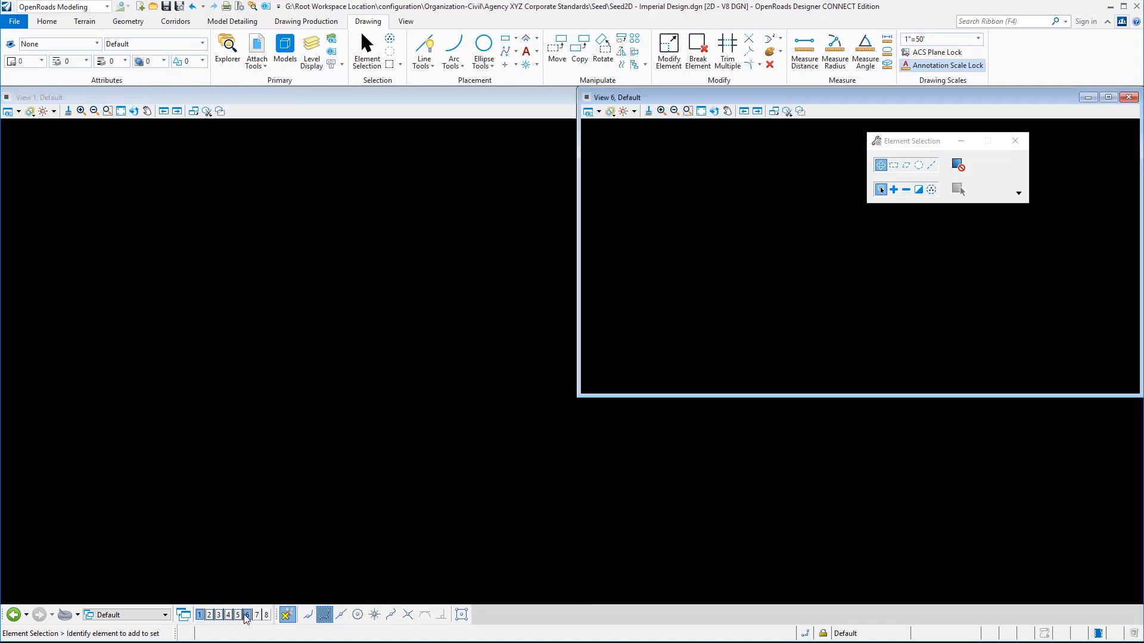
pyautogui.click(210, 615)
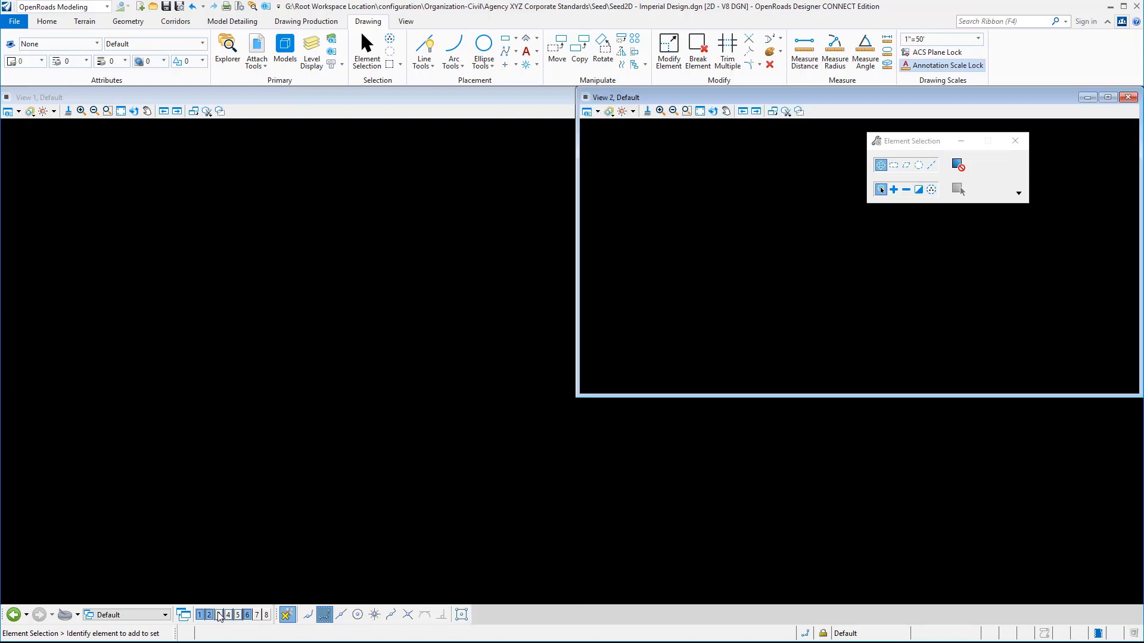
pyautogui.click(219, 615)
pyautogui.click(209, 614)
pyautogui.click(247, 615)
# - Examine the window placement of views 6, 7, 8 and 4, closing each again so only view 1 remains open
pyautogui.click(256, 615)
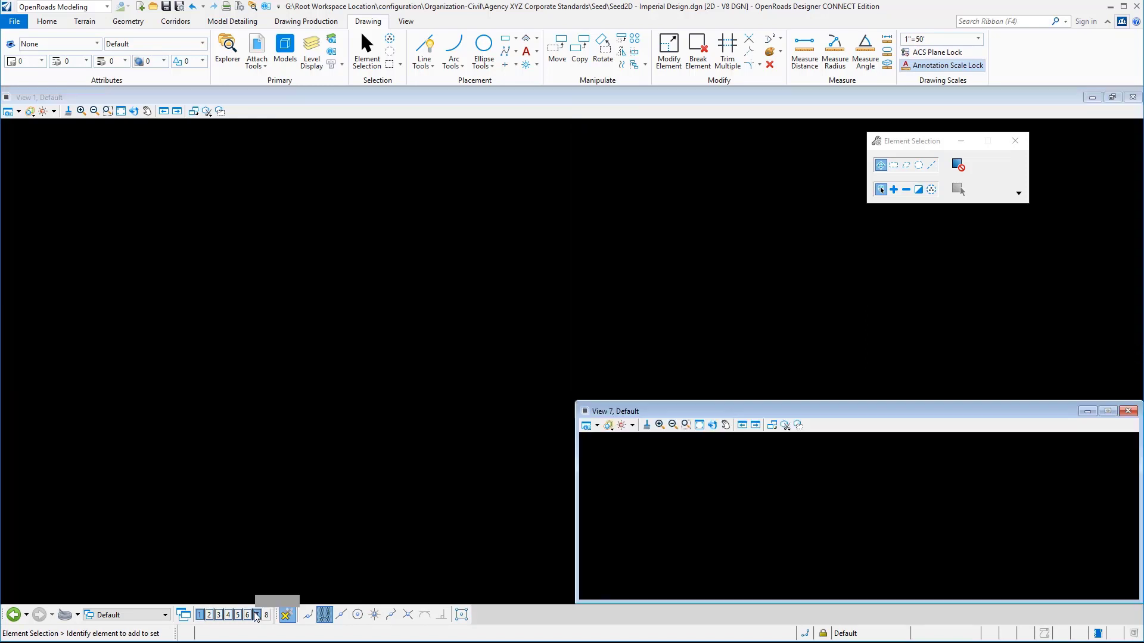
pyautogui.click(247, 615)
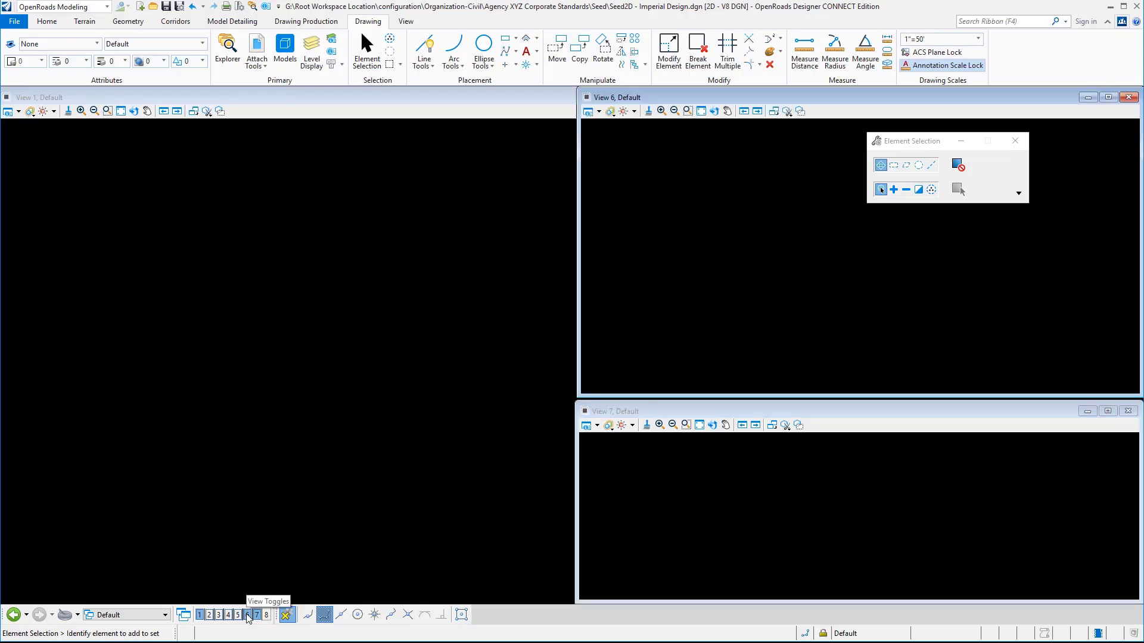
pyautogui.click(248, 615)
pyautogui.click(257, 615)
pyautogui.click(266, 615)
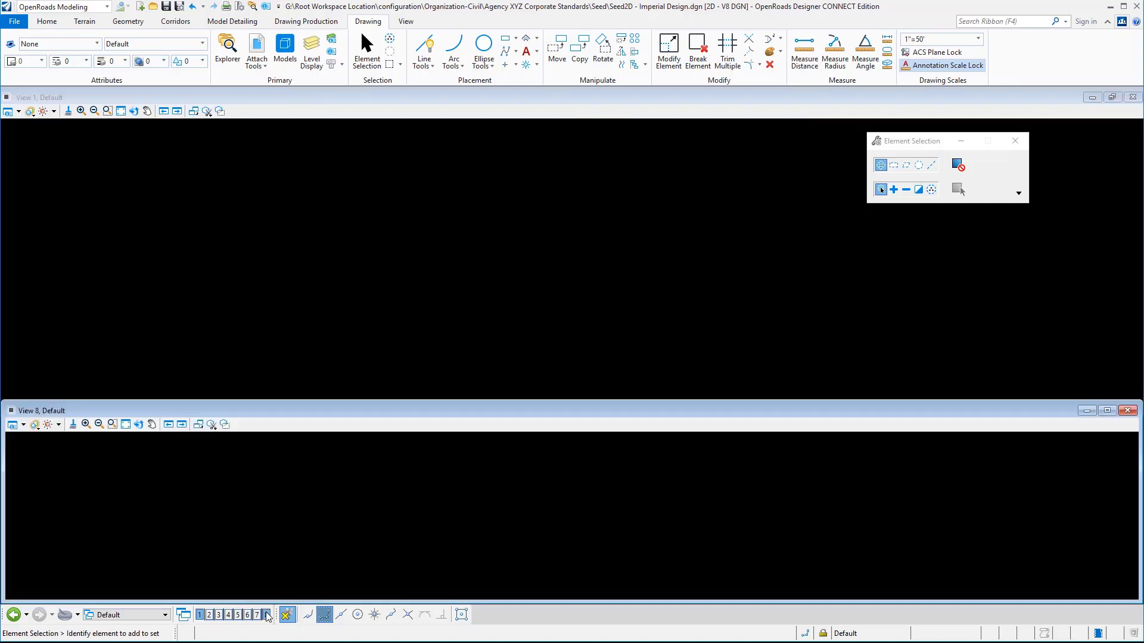
pyautogui.click(267, 614)
pyautogui.click(228, 614)
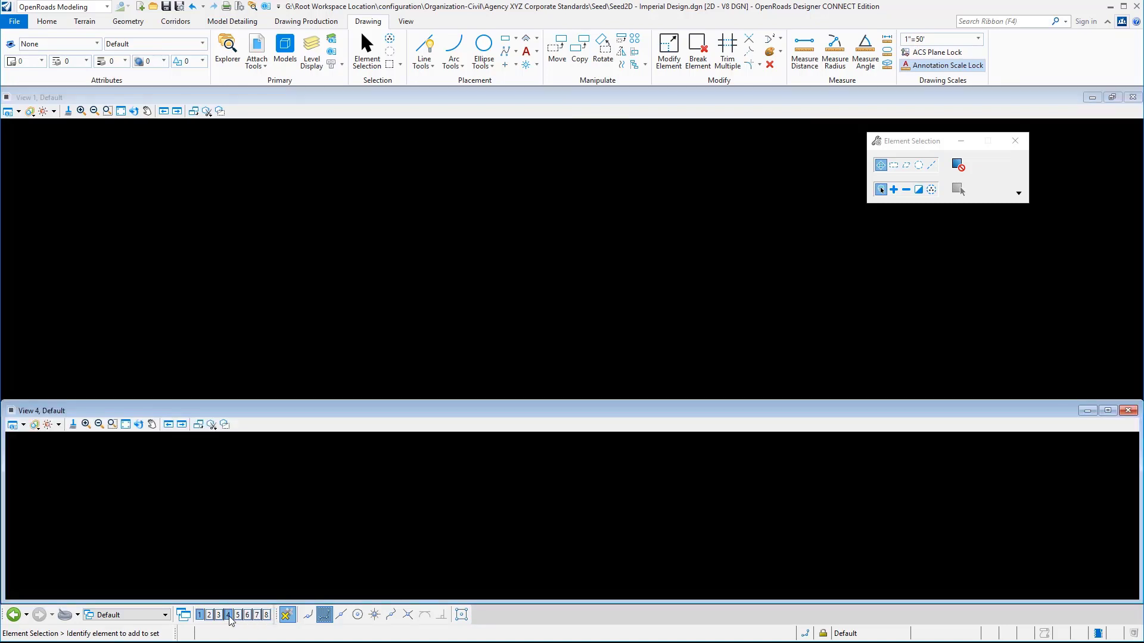
pyautogui.click(230, 616)
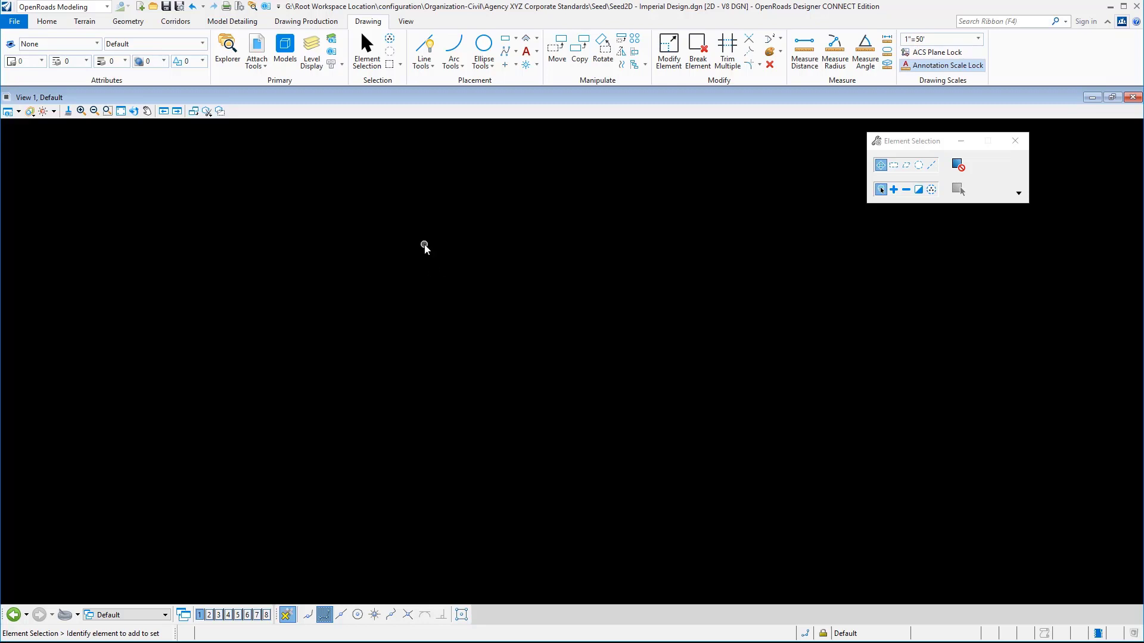
# - Open the Working Units in the Design File Settings and set the sub unit to US Survey Inches
pyautogui.click(19, 22)
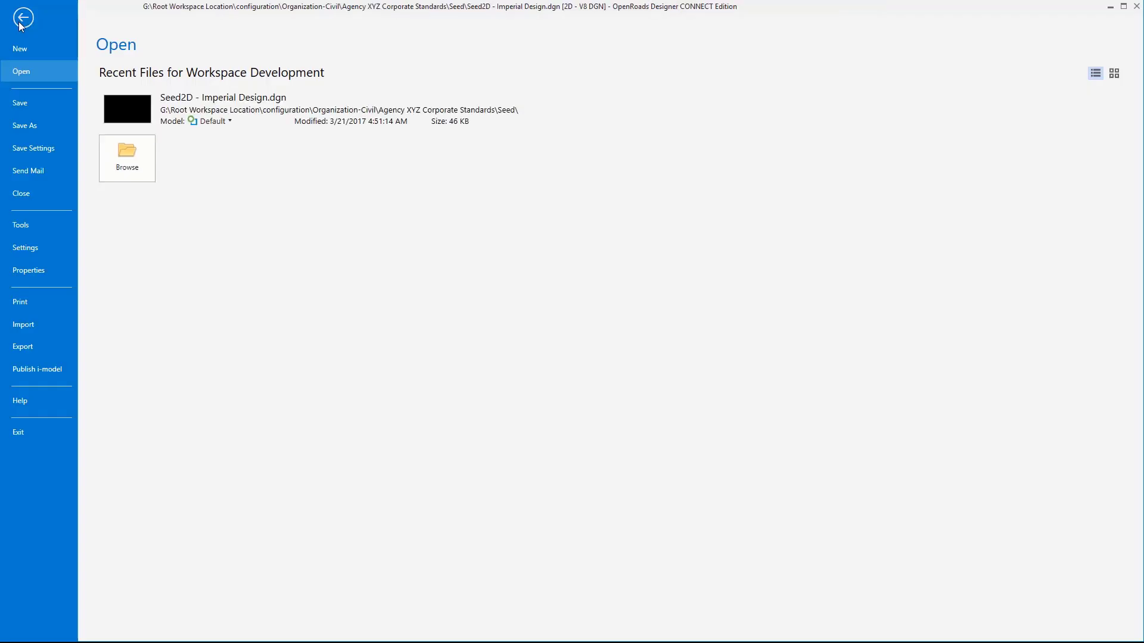
pyautogui.click(27, 248)
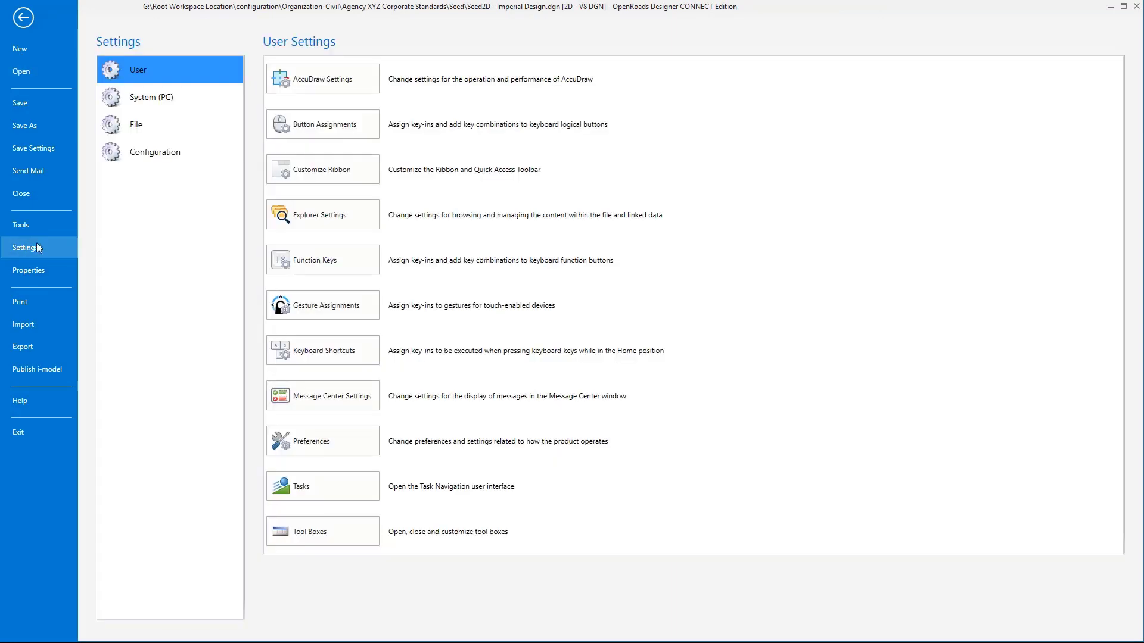
pyautogui.click(136, 126)
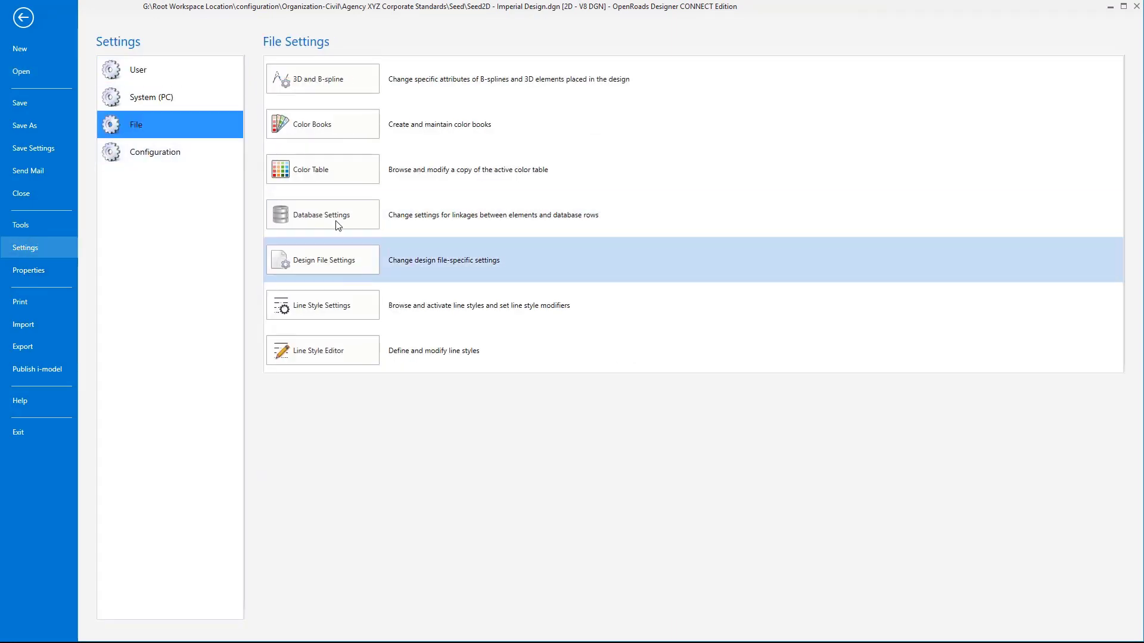
pyautogui.click(328, 262)
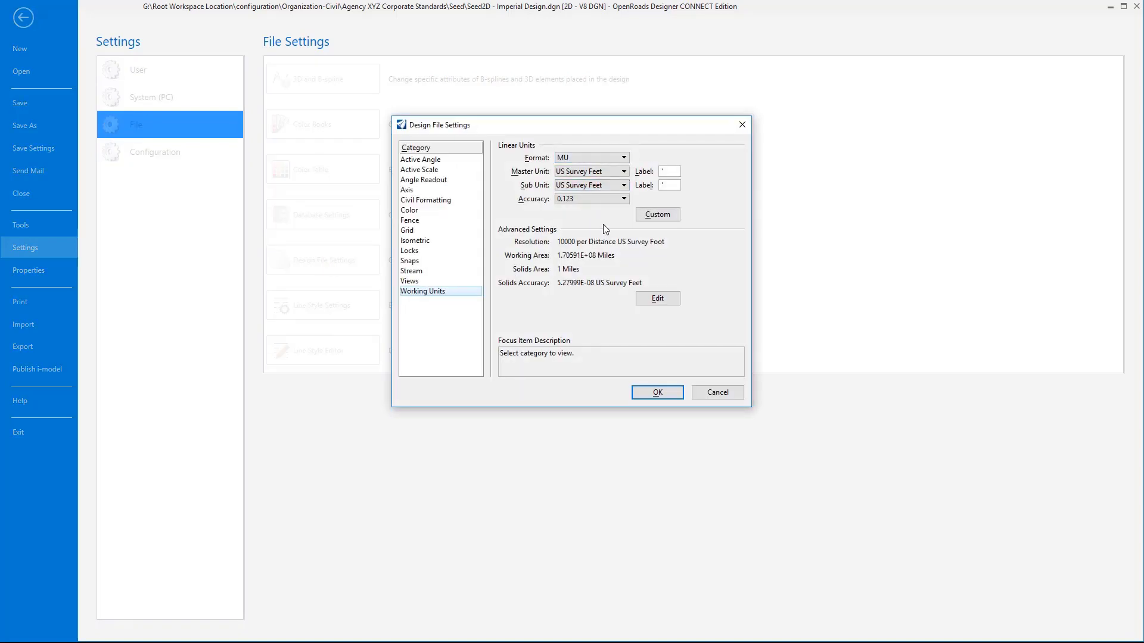
pyautogui.click(602, 184)
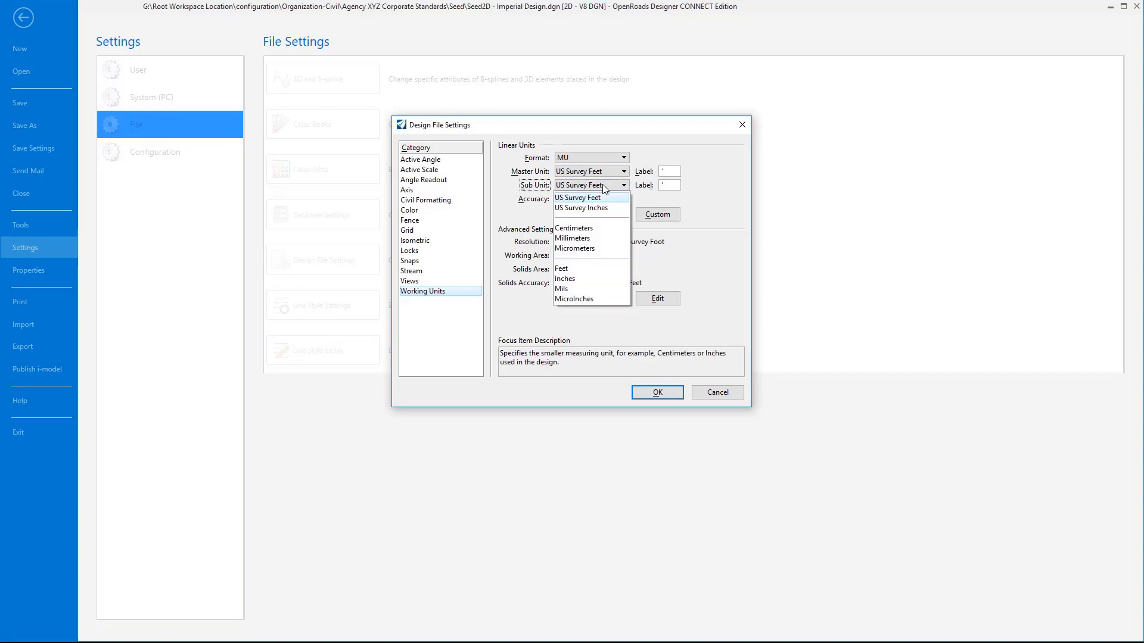
pyautogui.click(598, 208)
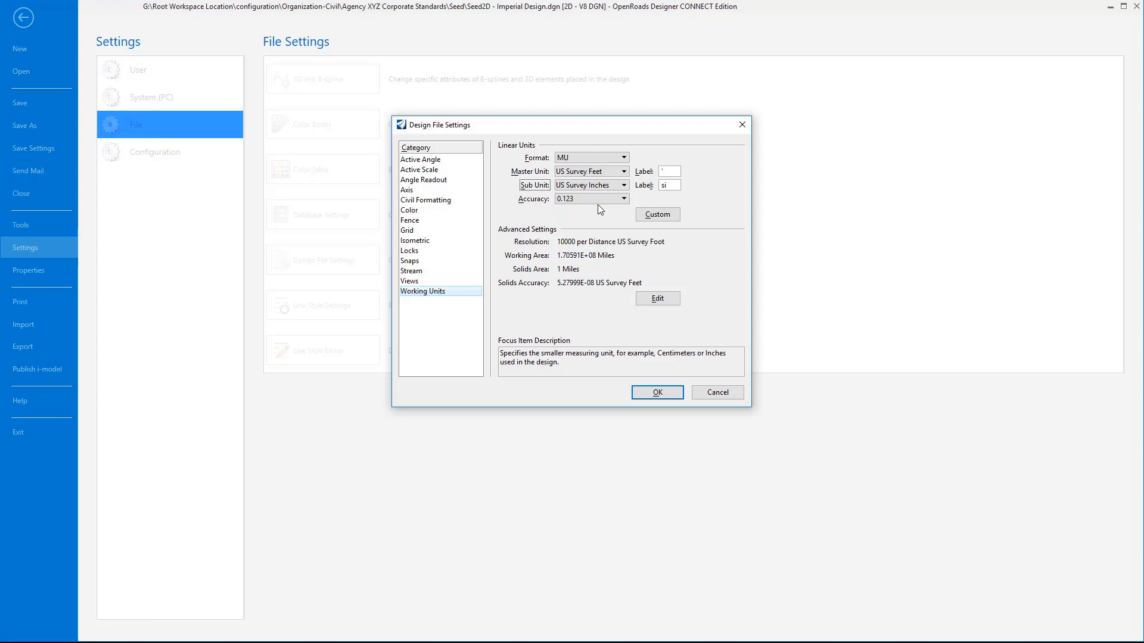
# - Set the master unit label to "ft" and the sub unit label to "in"
pyautogui.click(668, 174)
pyautogui.doubleClick(669, 174)
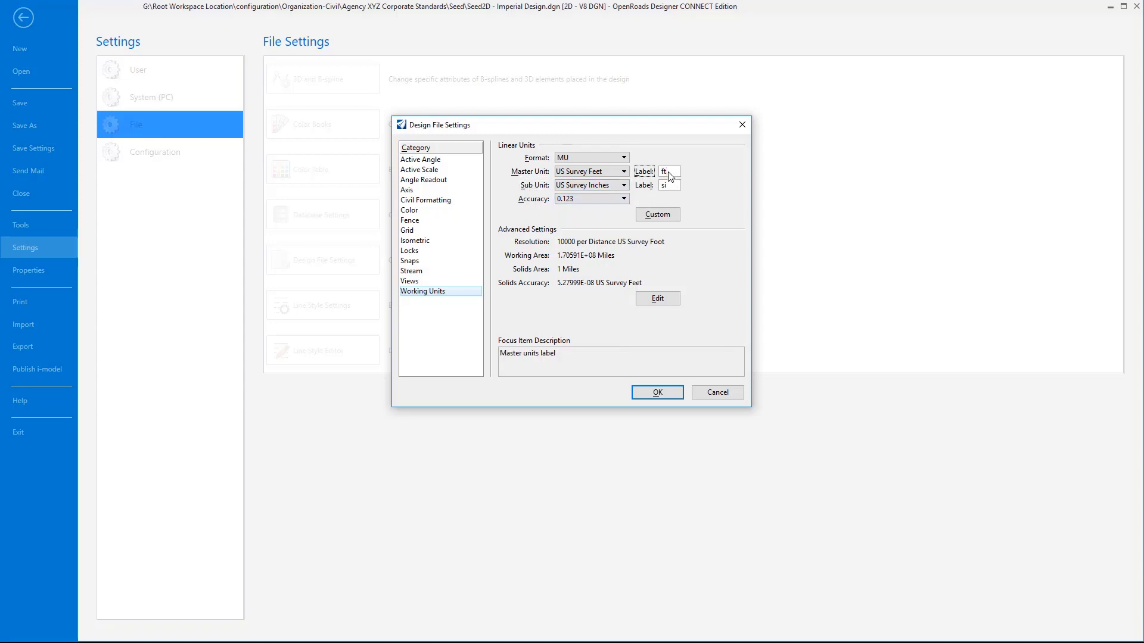
pyautogui.press('Tab')
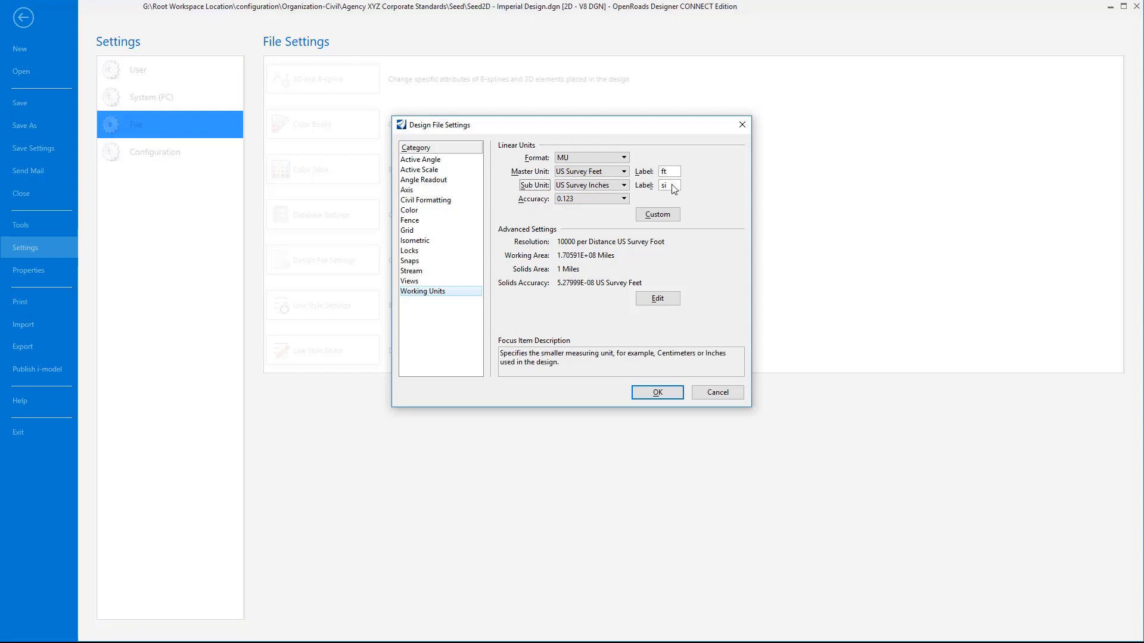
pyautogui.click(672, 185)
pyautogui.doubleClick(673, 186)
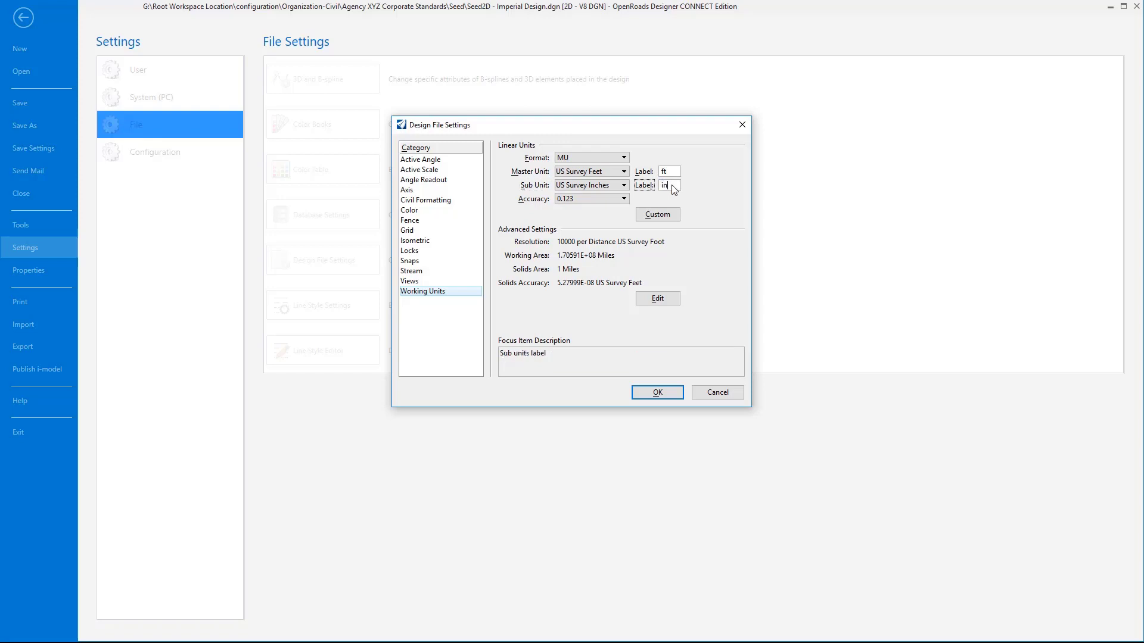
pyautogui.press('Tab')
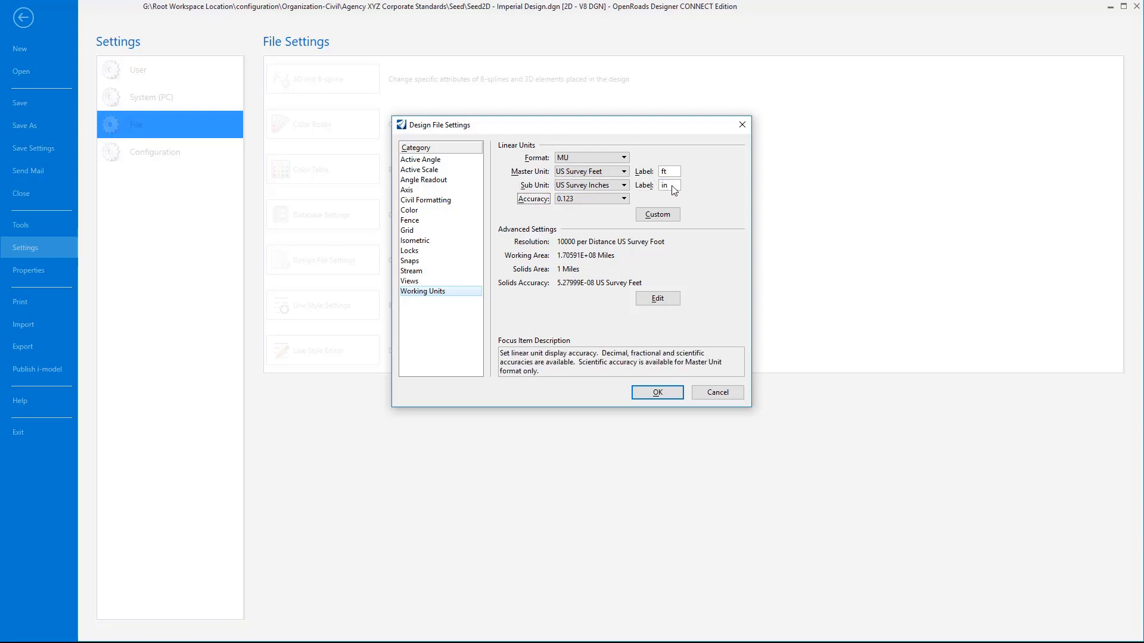
# - Set the advanced unit resolution to 12000 per US Survey Foot and the solids working area to 1 mile
pyautogui.click(662, 299)
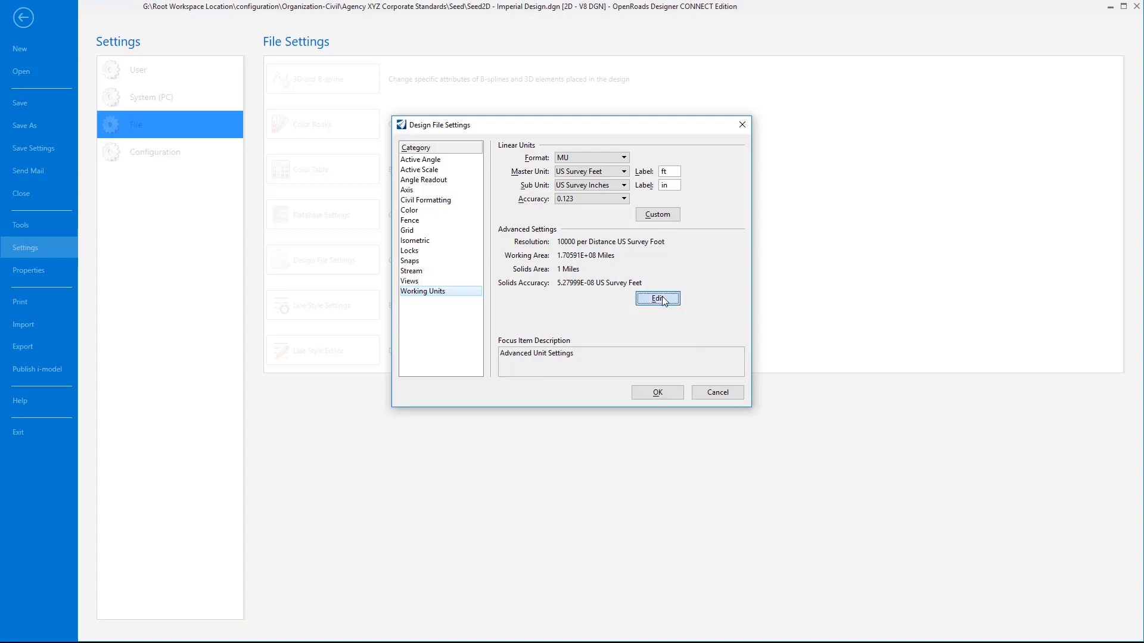
pyautogui.click(629, 263)
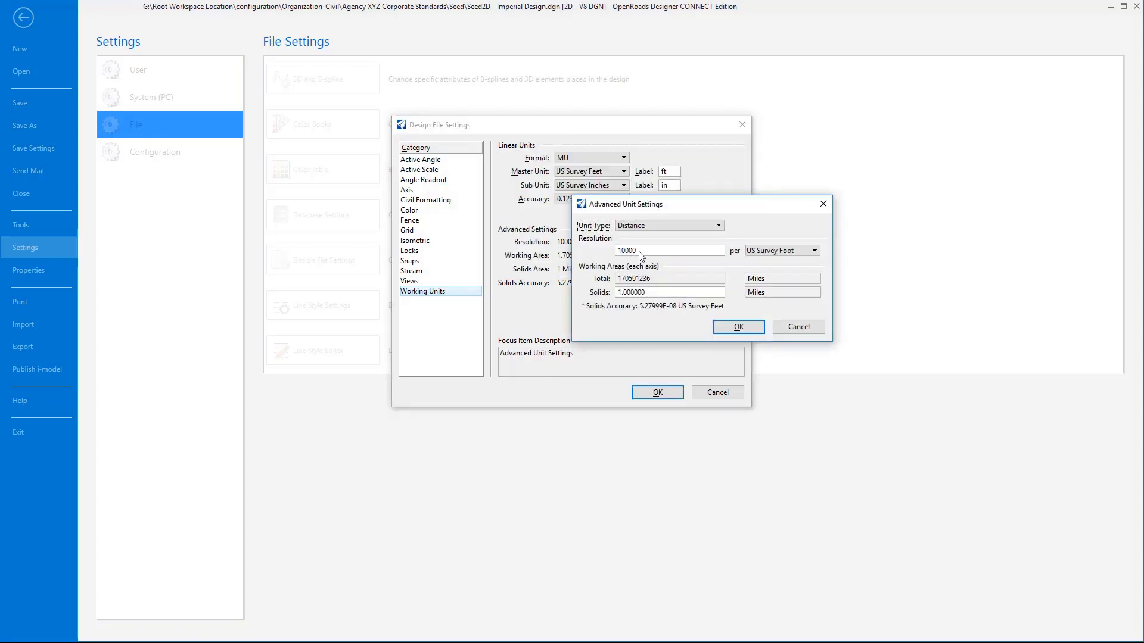
pyautogui.doubleClick(641, 255)
pyautogui.write('12000')
pyautogui.press('Tab')
pyautogui.doubleClick(653, 292)
pyautogui.write('1')
pyautogui.press('Tab')
pyautogui.click(755, 329)
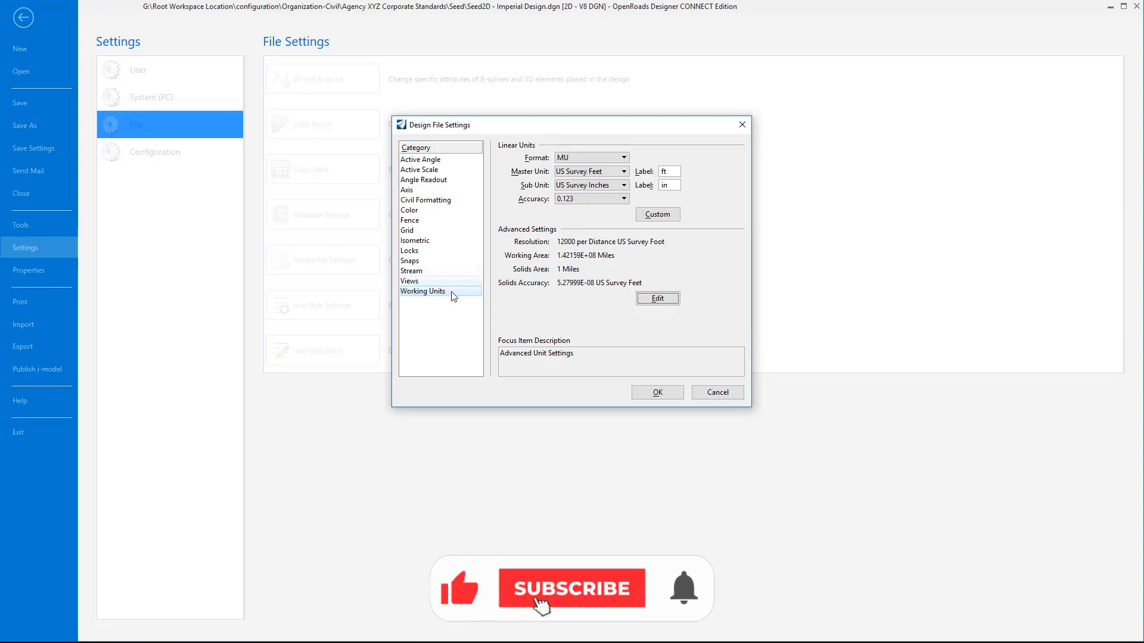
# - Review the Civil Formatting settings from coordinates through profile, and apply the design file settings, accepting the solids working area change
pyautogui.click(437, 202)
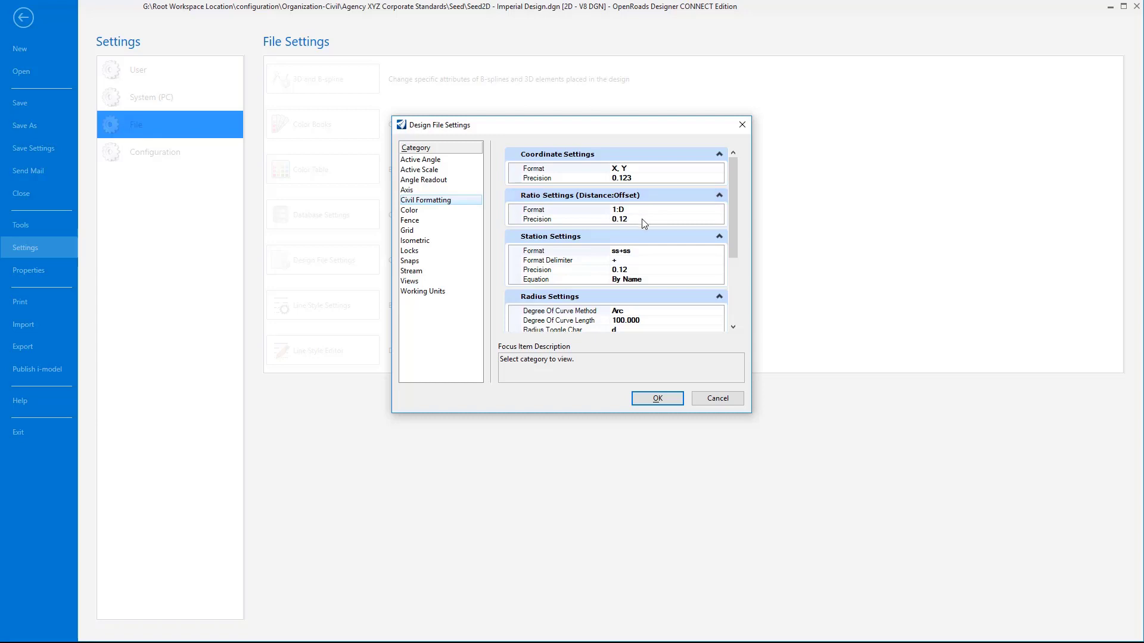
pyautogui.click(645, 179)
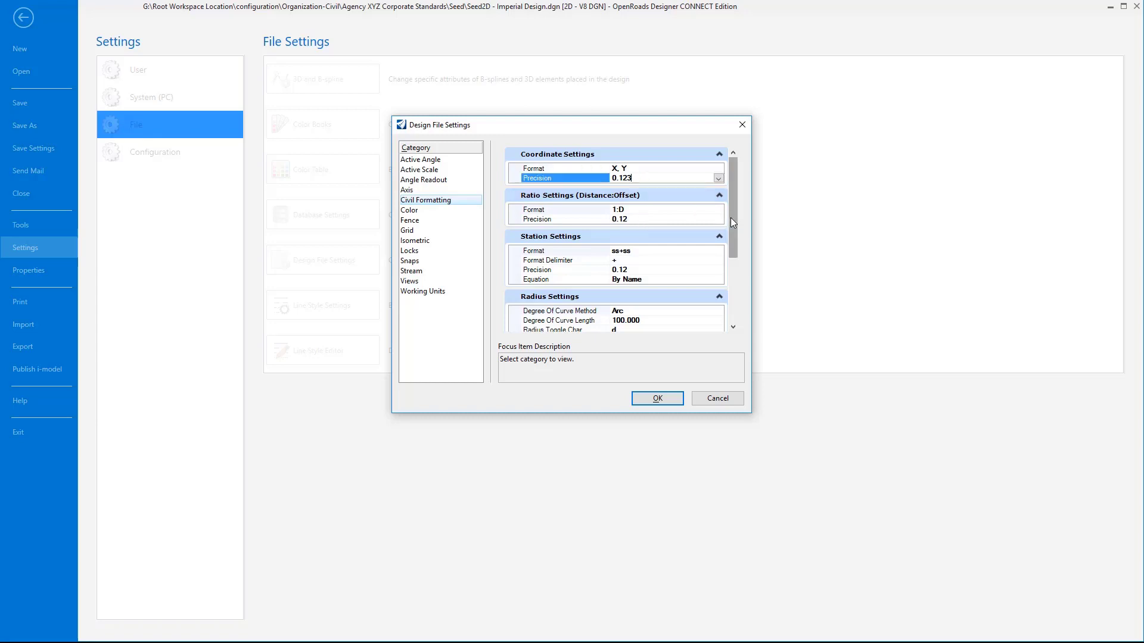
pyautogui.moveTo(734, 232); pyautogui.dragTo(739, 307)
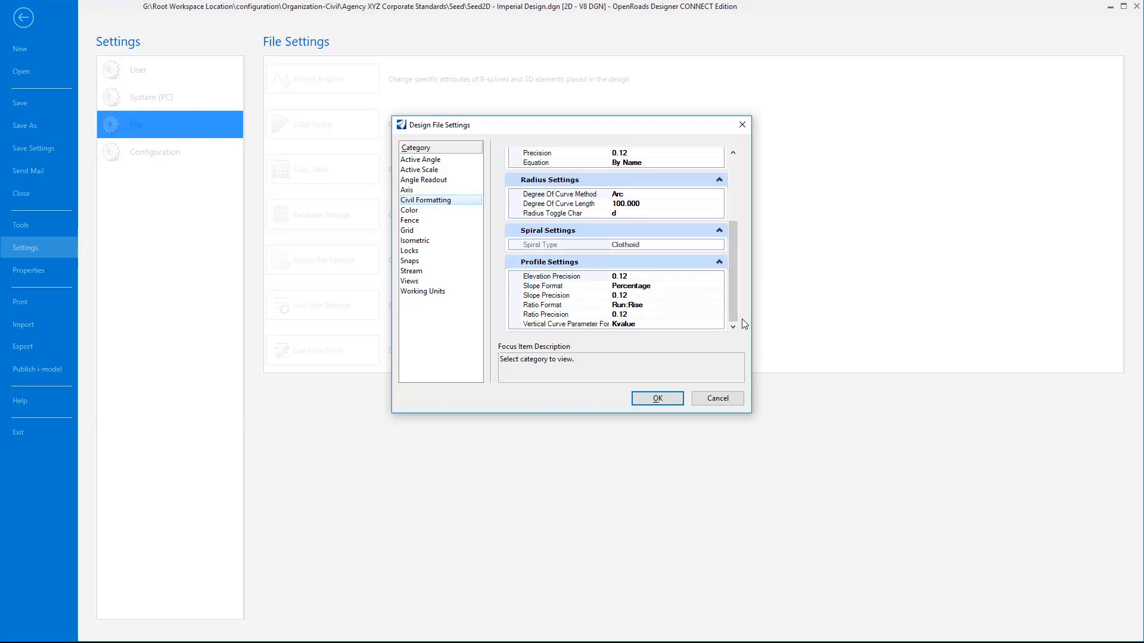
pyautogui.click(679, 398)
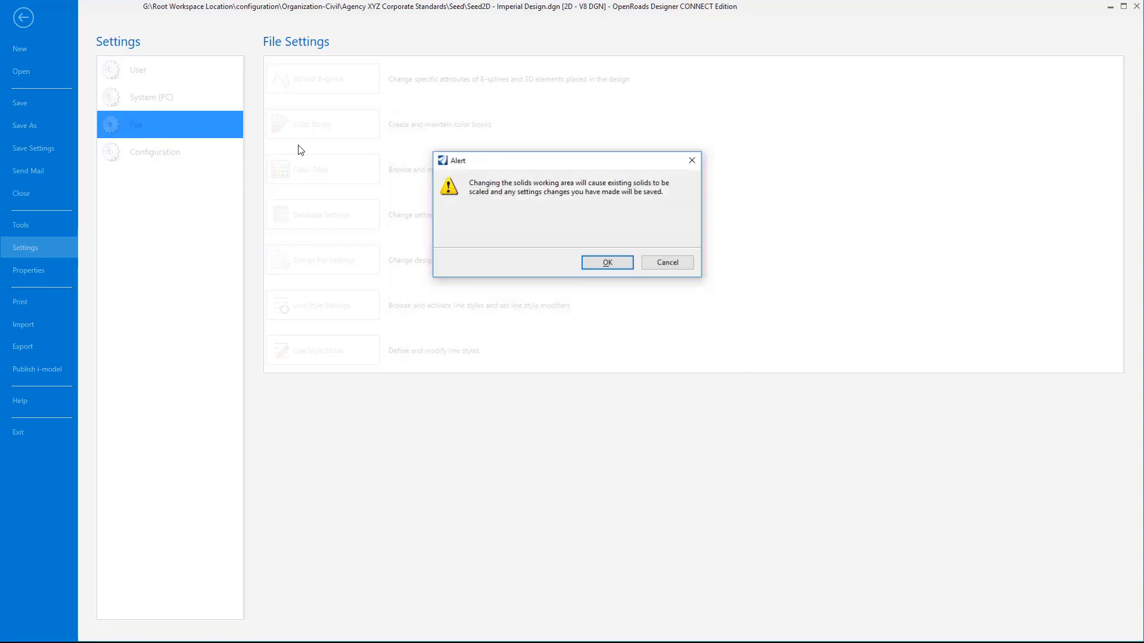
pyautogui.click(608, 262)
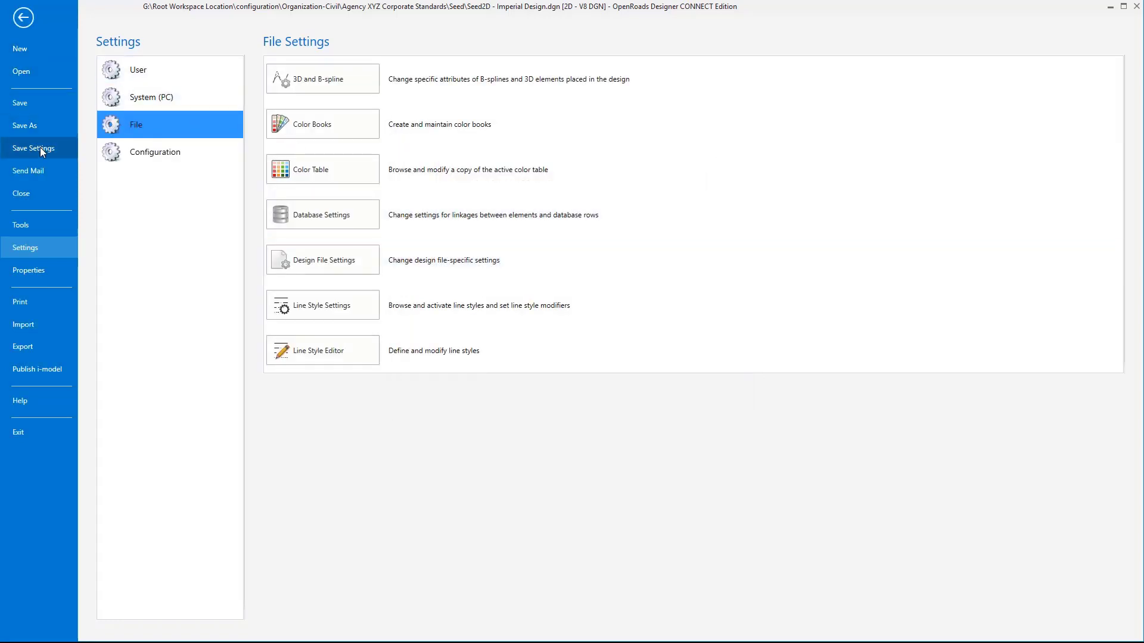
# - Return to the drawing and save the settings in the active seed file
pyautogui.click(21, 15)
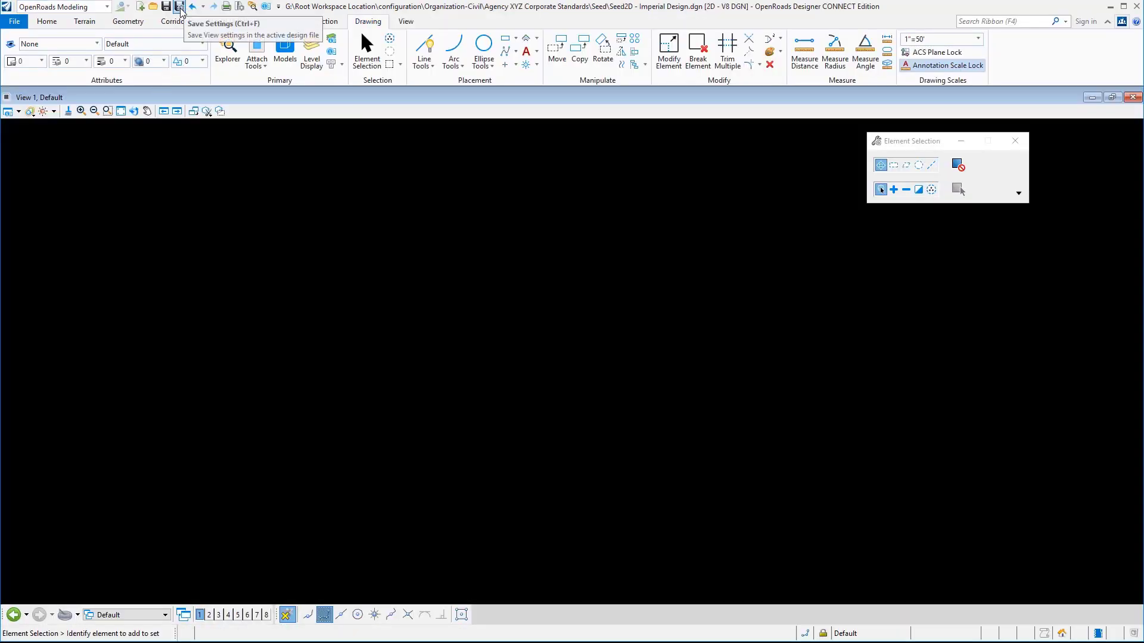
pyautogui.click(179, 7)
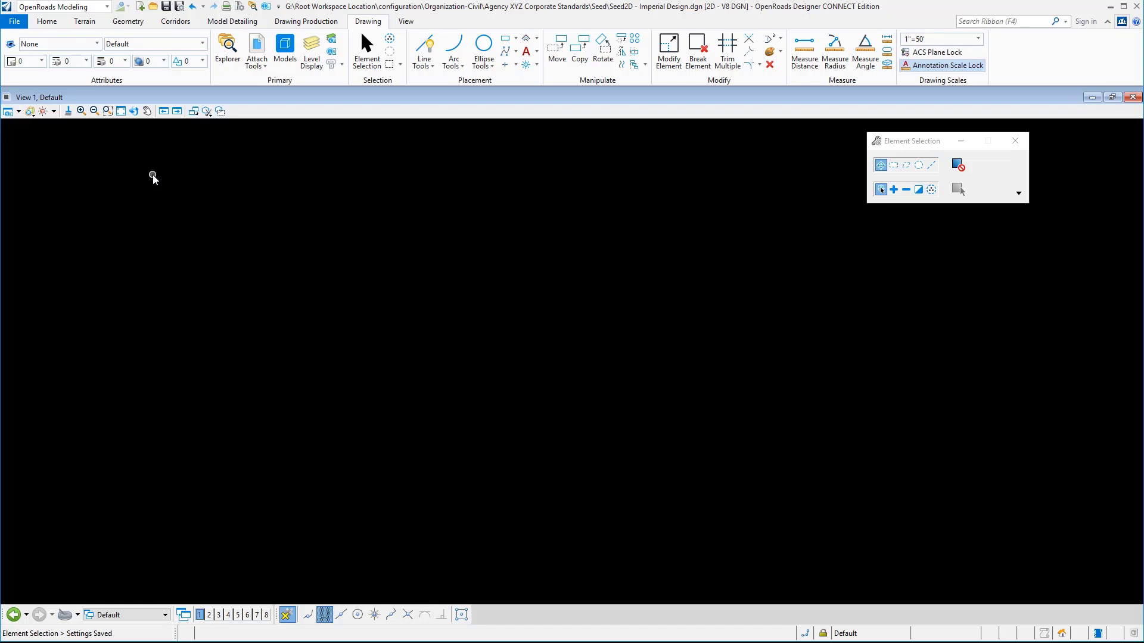
# - Run the key-in "delete unused fonts" to purge unused fonts from the 2D seed file
pyautogui.press('Return')
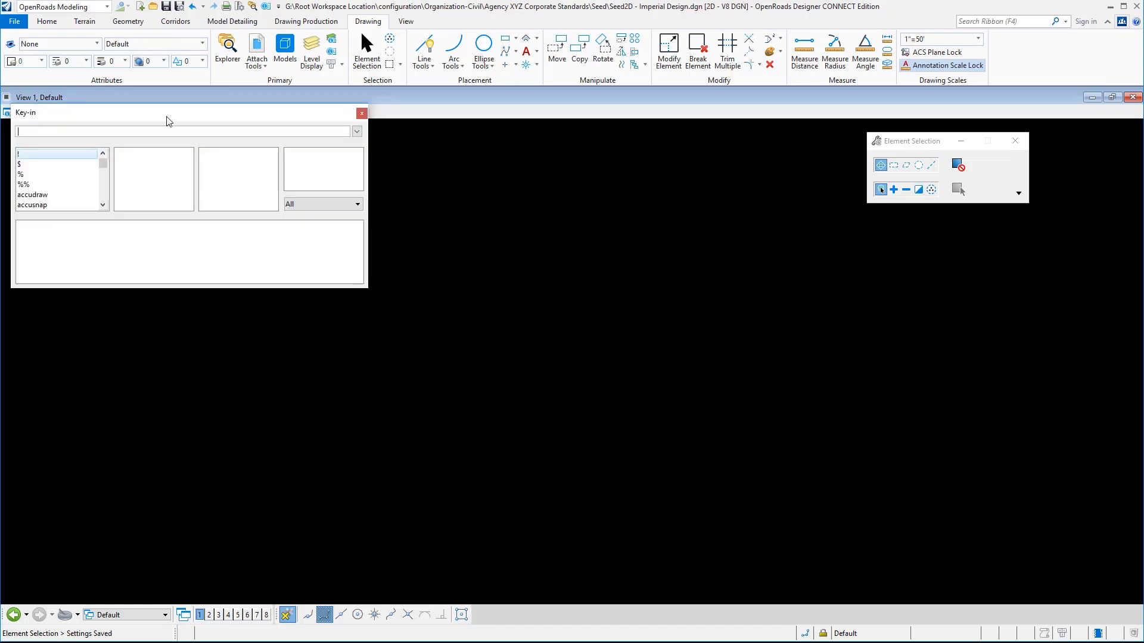
pyautogui.moveTo(168, 115); pyautogui.dragTo(237, 146)
pyautogui.write('delete unused')
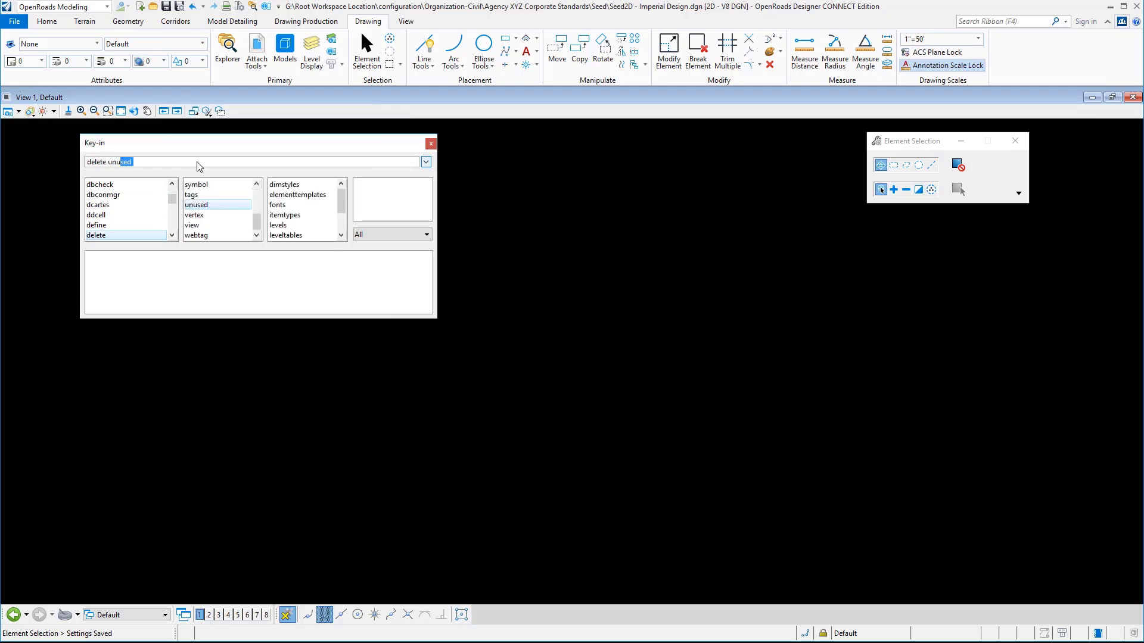
pyautogui.write(' fonts')
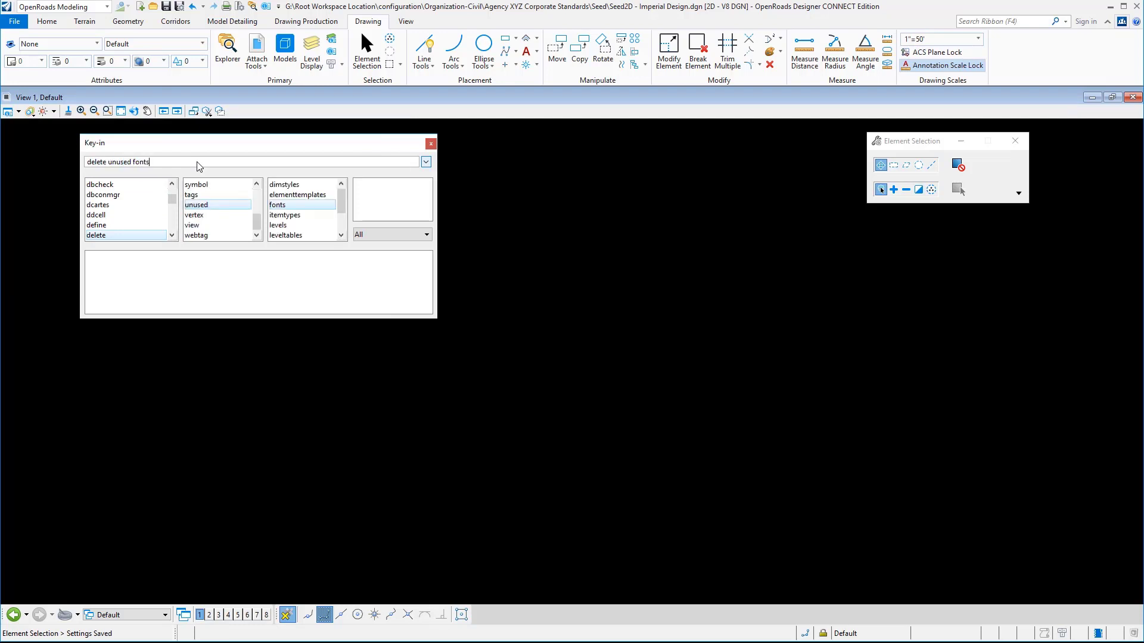
pyautogui.press('Return')
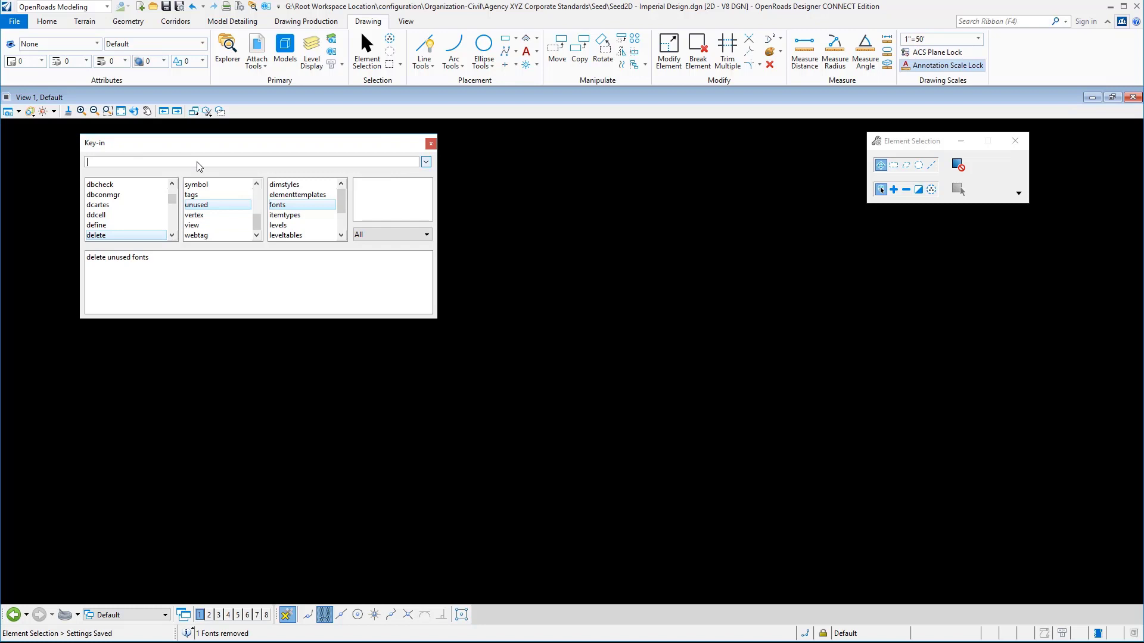
# - Run the key-in "file disassociateworkset" on the 2D seed file and close the key-in dialog
pyautogui.write('file')
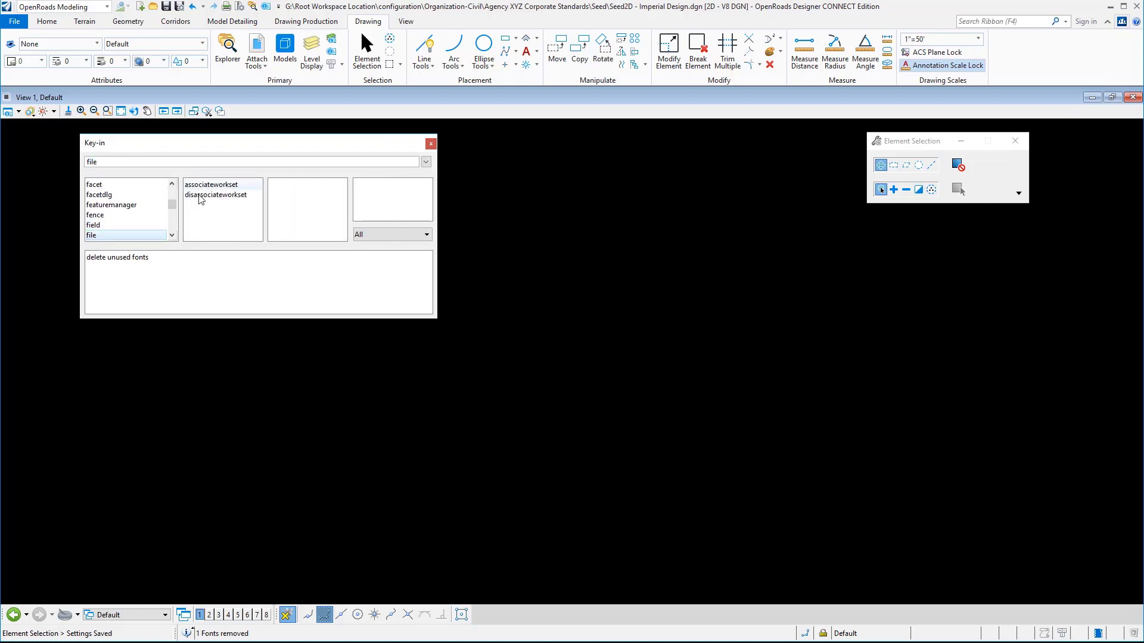
pyautogui.doubleClick(200, 195)
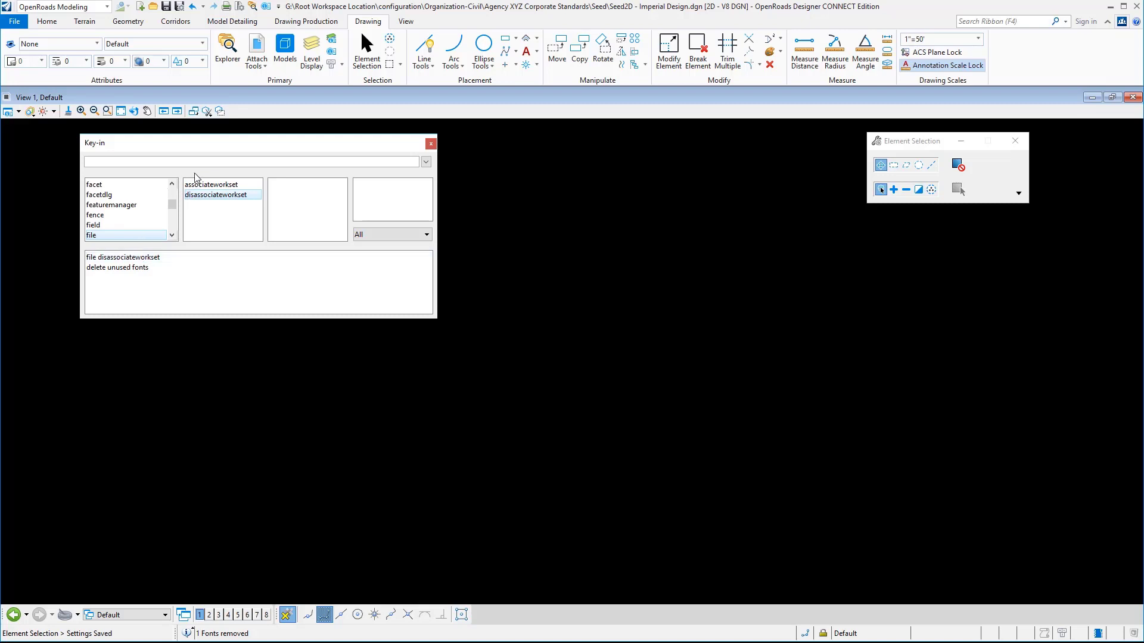
pyautogui.click(430, 144)
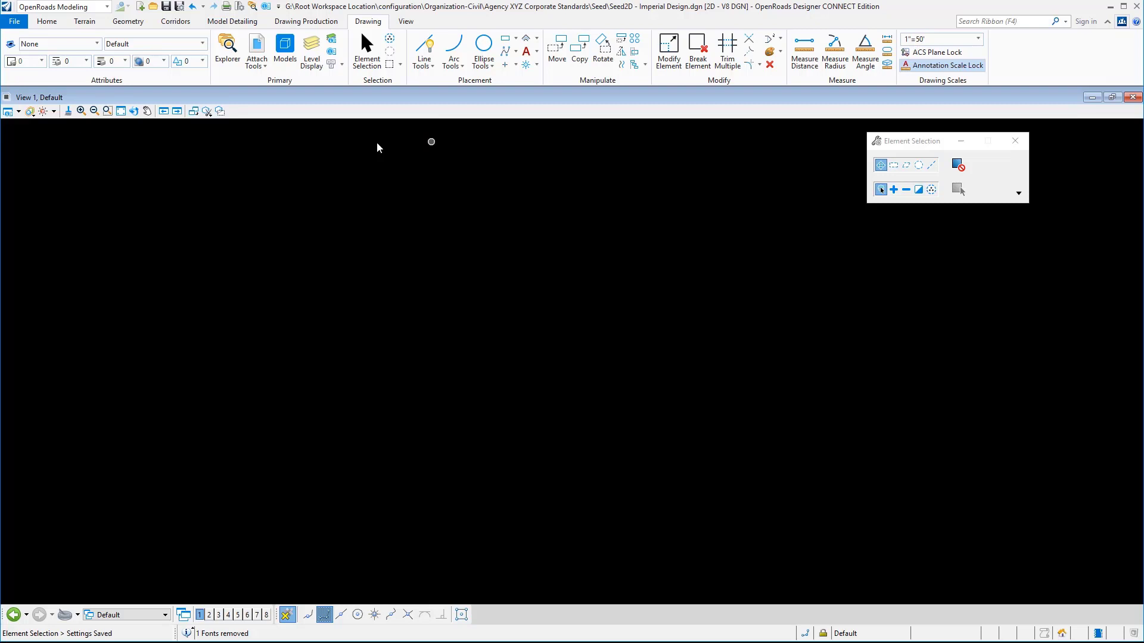
# - Open "Seed3D - Imperial Design.dgn" and bring up the Working Units category of its design file settings
pyautogui.click(154, 8)
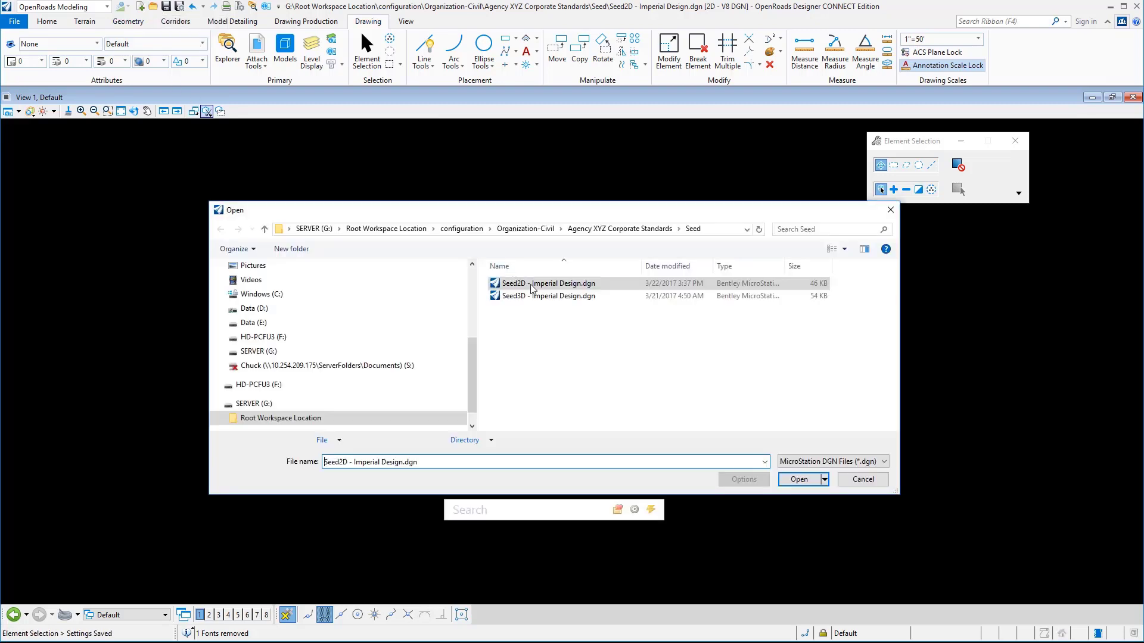
pyautogui.doubleClick(530, 295)
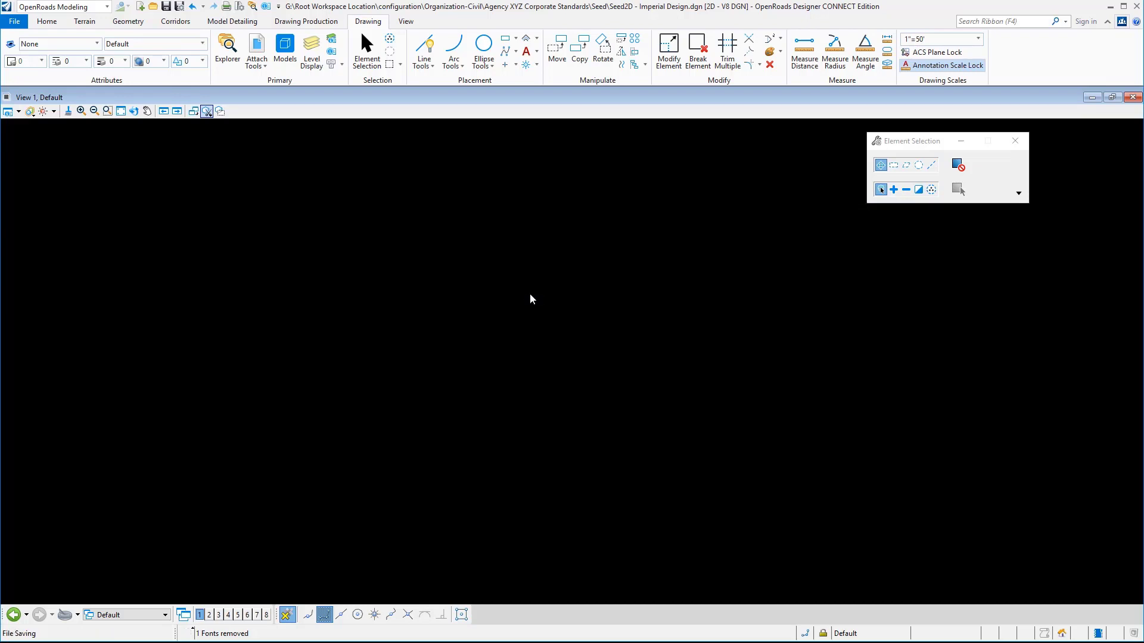
pyautogui.click(14, 20)
pyautogui.click(33, 246)
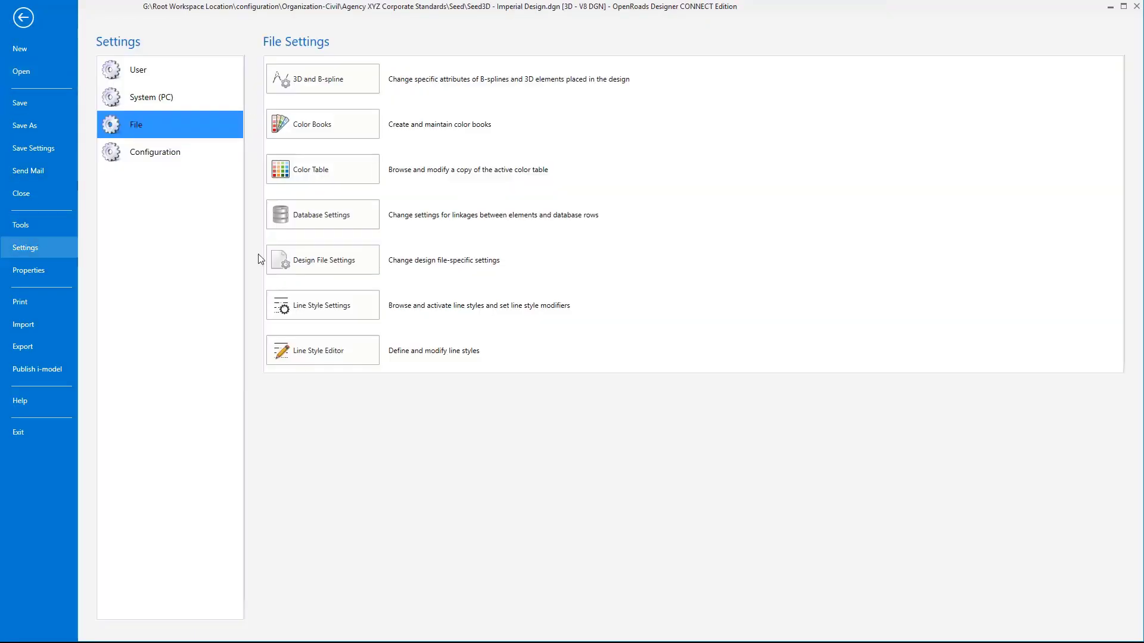
pyautogui.click(330, 266)
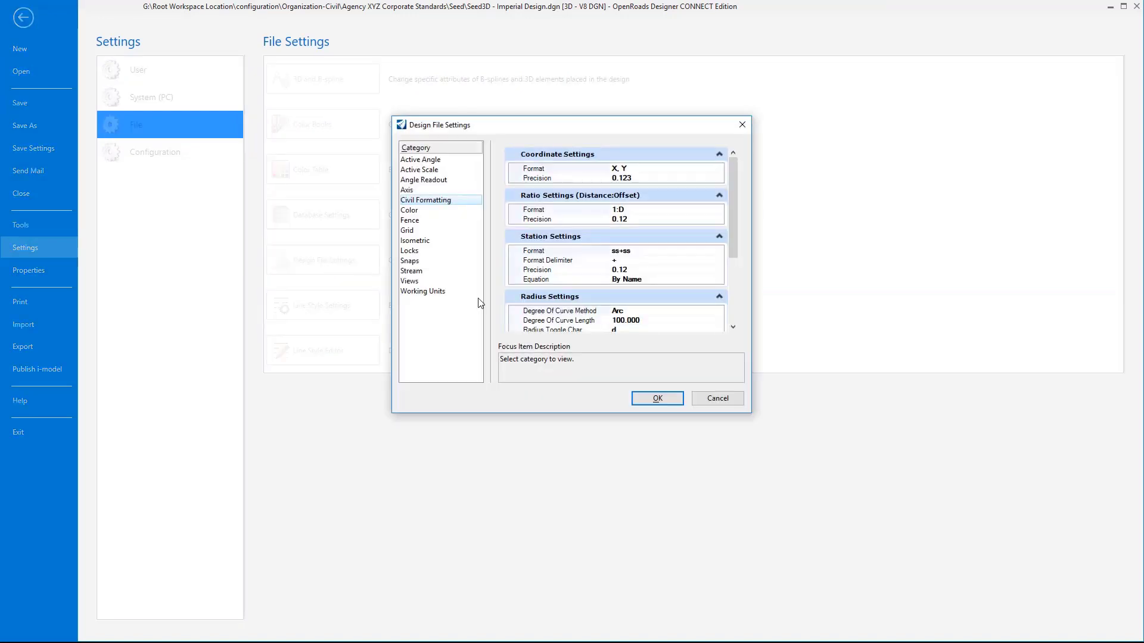
pyautogui.click(444, 291)
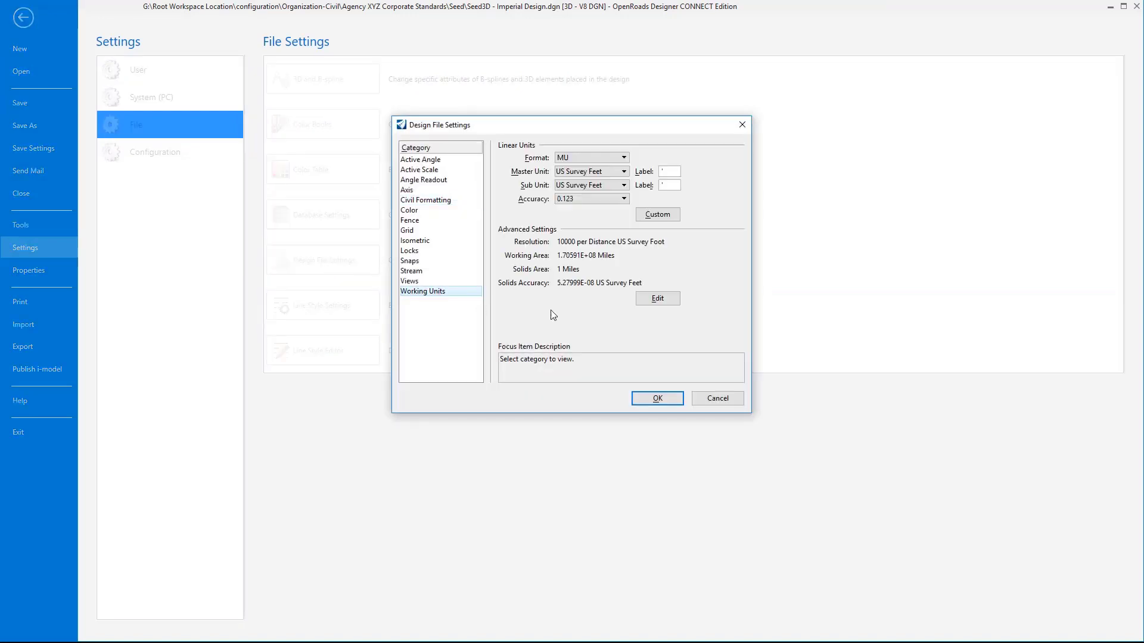
# - Set the sub unit to US Survey Inches and label the master unit "ft" and the sub unit "in"
pyautogui.click(623, 185)
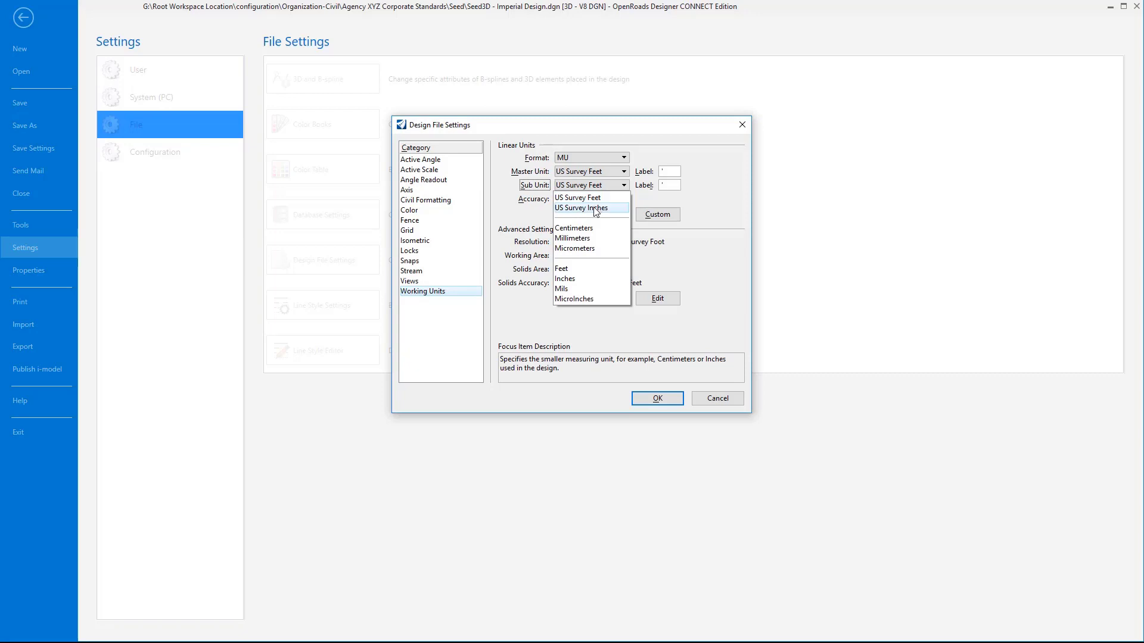
pyautogui.click(596, 207)
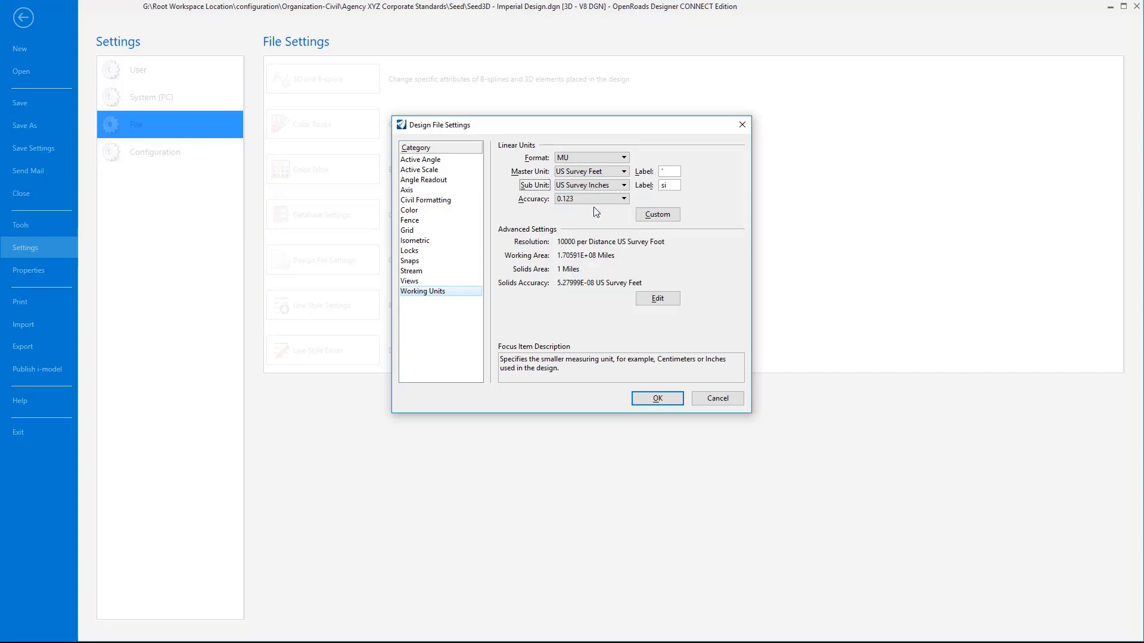
pyautogui.click(667, 174)
pyautogui.write('ft')
pyautogui.press('Tab')
pyautogui.press('Tab')
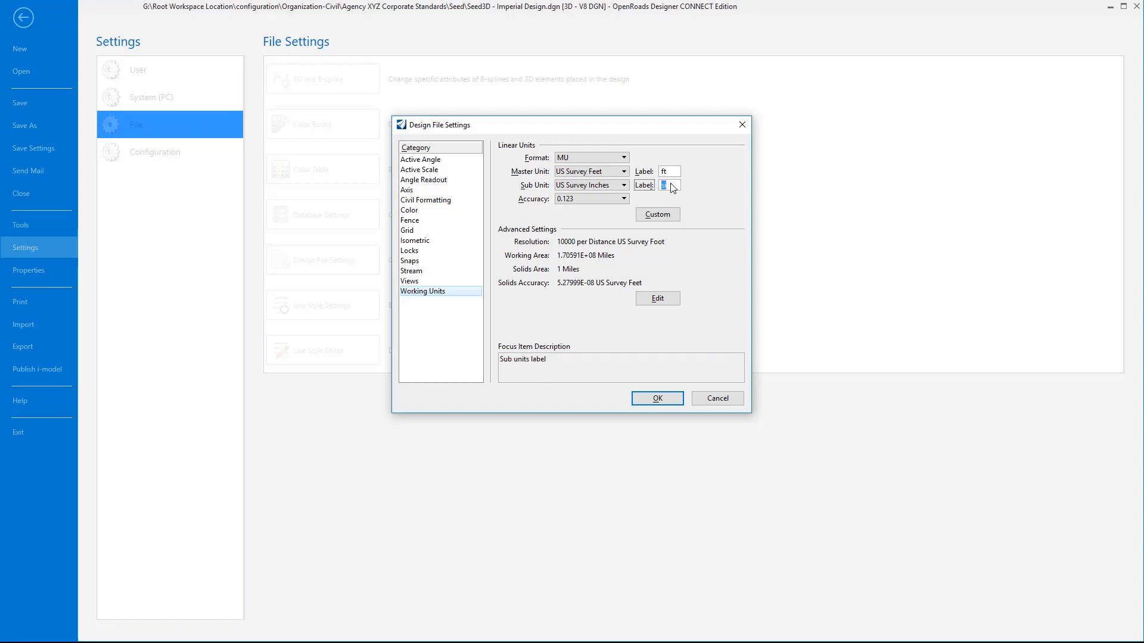
pyautogui.write('in')
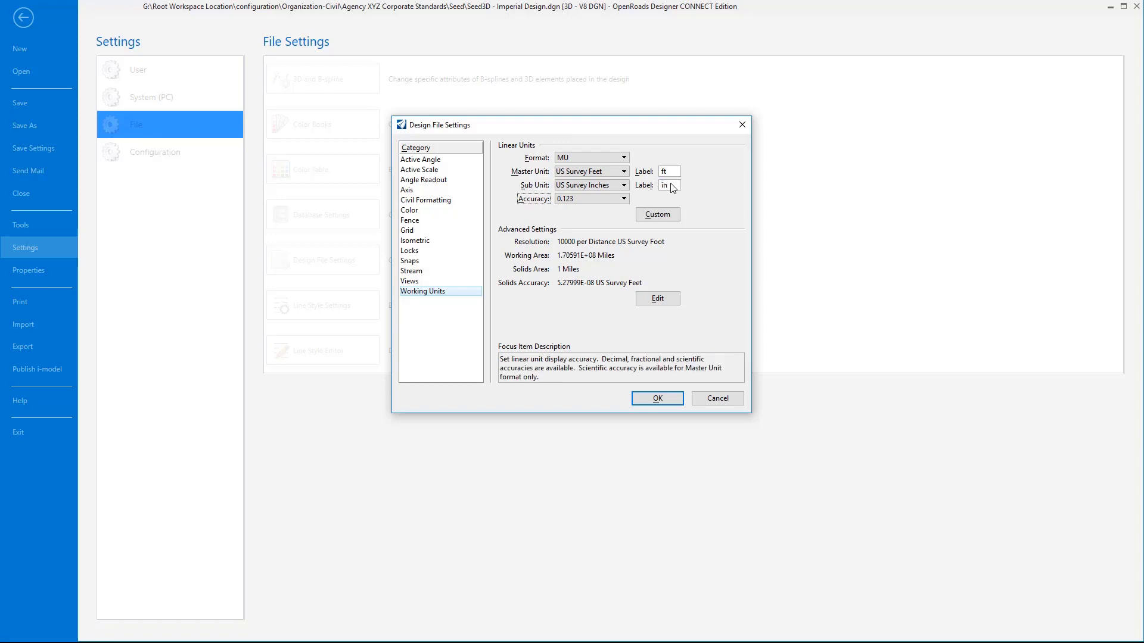
# - Set the 3D seed file's advanced unit resolution to 12000 per US Survey Foot and its solids working area to 1 mile
pyautogui.click(658, 298)
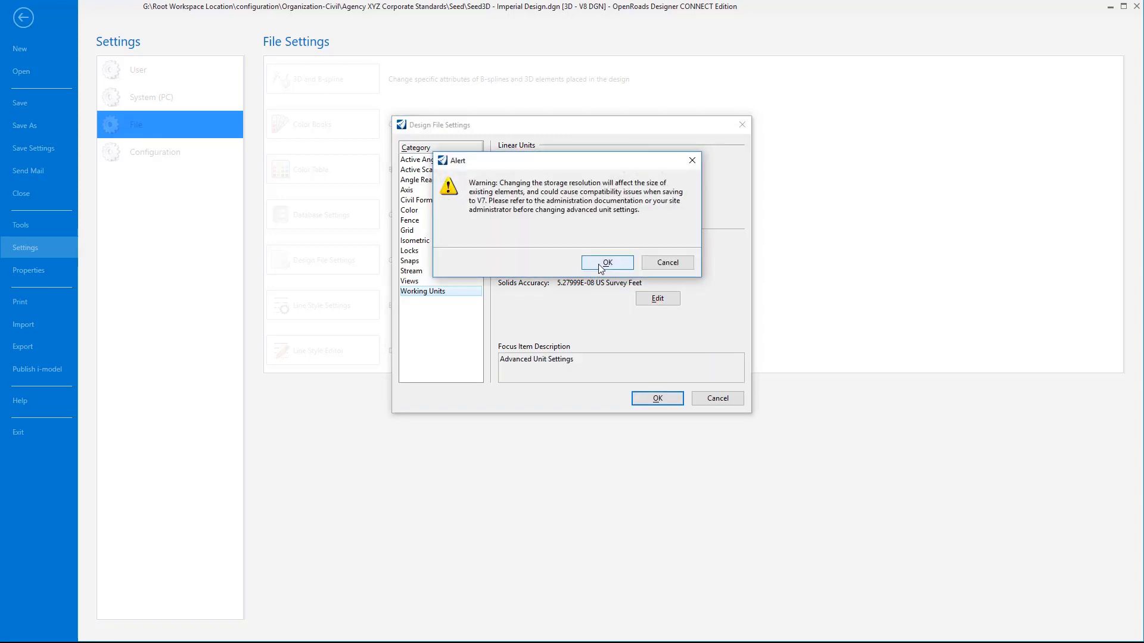
pyautogui.click(607, 263)
pyautogui.doubleClick(661, 253)
pyautogui.write('12000')
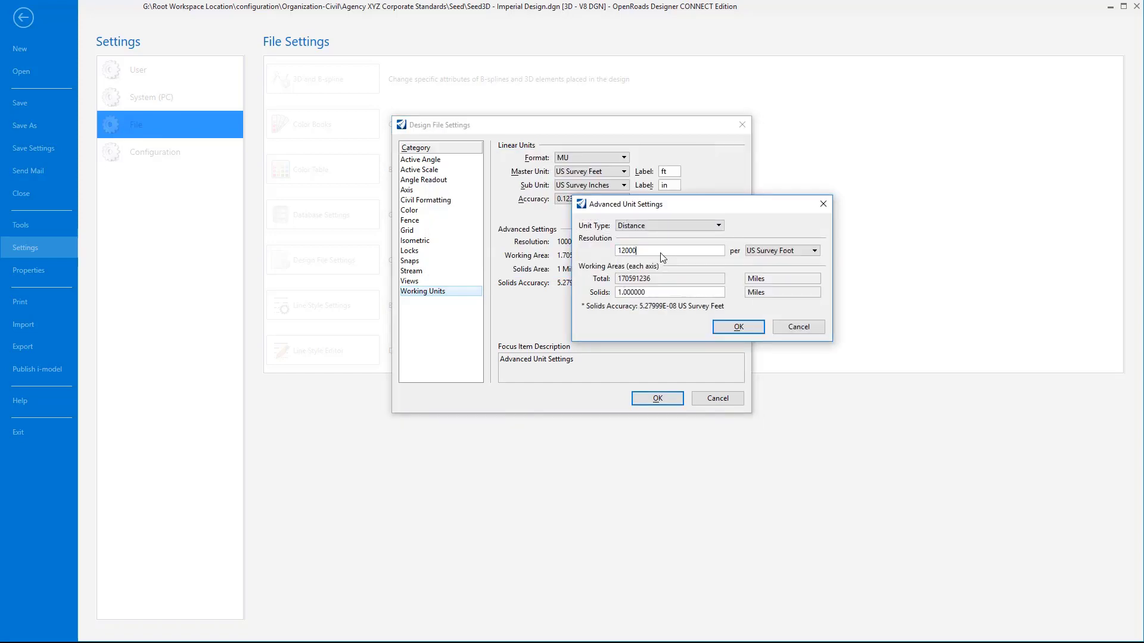
pyautogui.press('Tab')
pyautogui.click(657, 295)
pyautogui.doubleClick(657, 293)
pyautogui.write('1')
pyautogui.press('Tab')
pyautogui.click(726, 330)
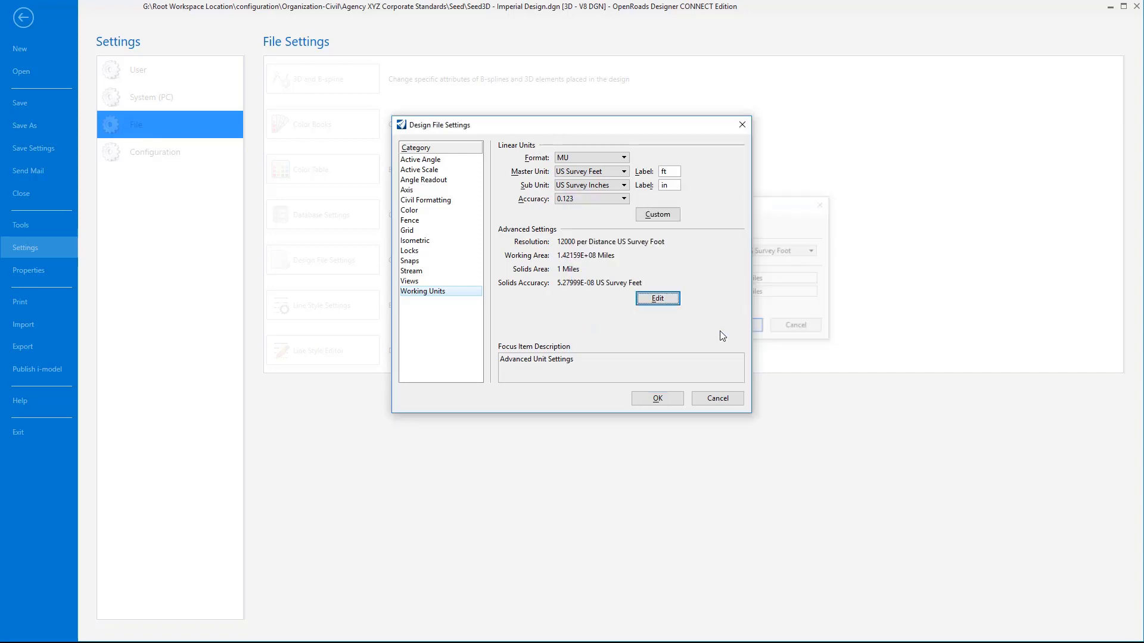
# - Apply the 3D design file settings, accepting the solids working area change, and save the settings in the seed file
pyautogui.click(676, 403)
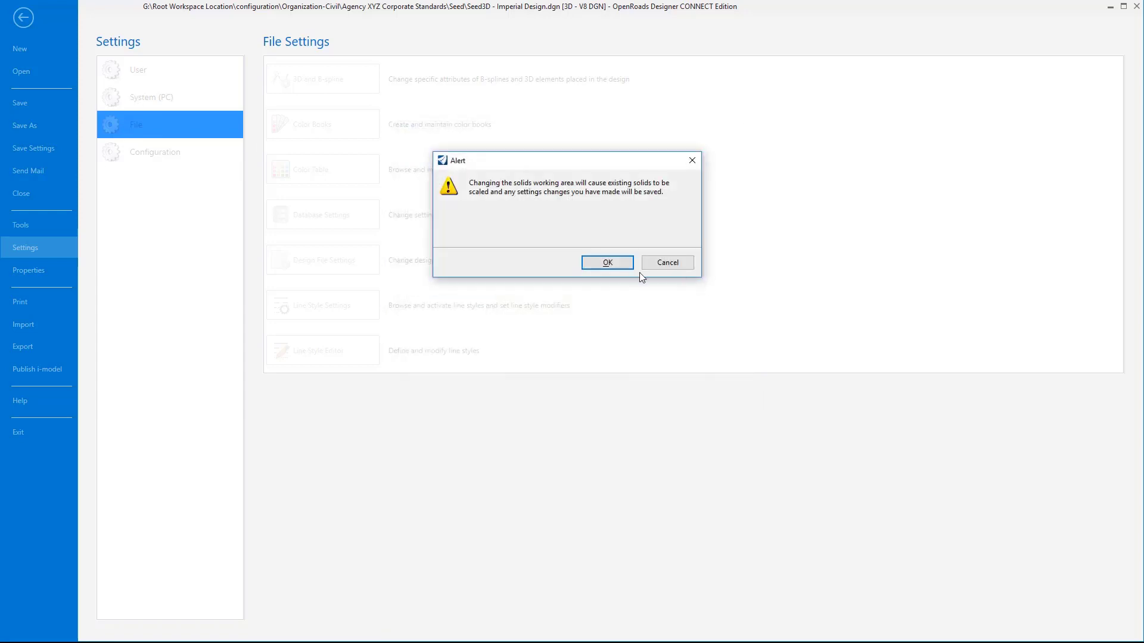
pyautogui.press('Return')
pyautogui.click(23, 17)
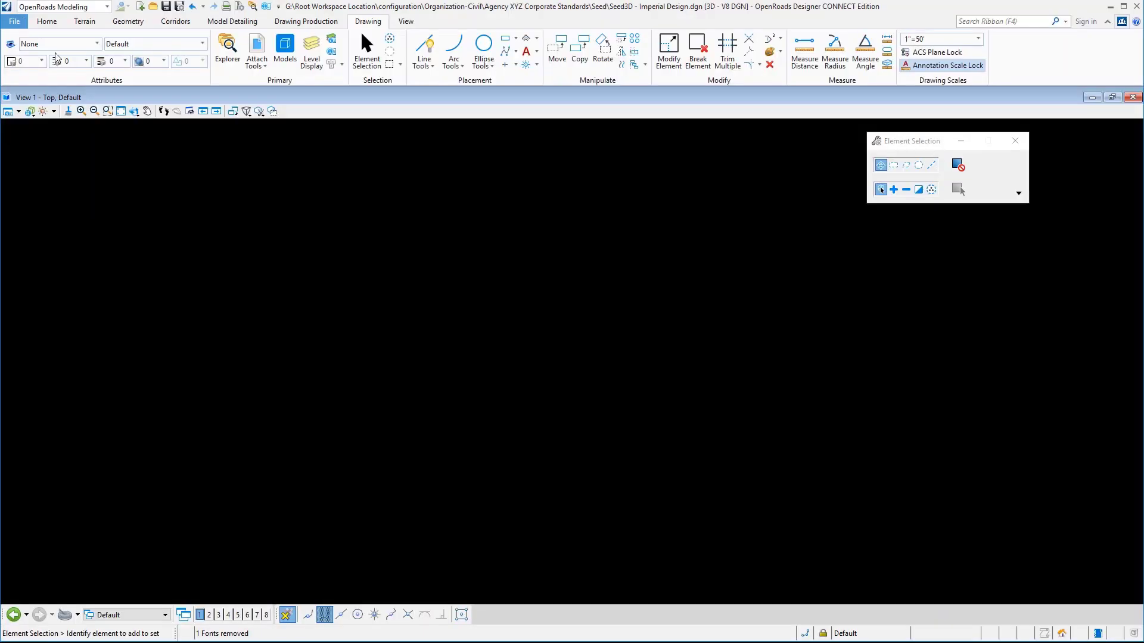
pyautogui.click(179, 7)
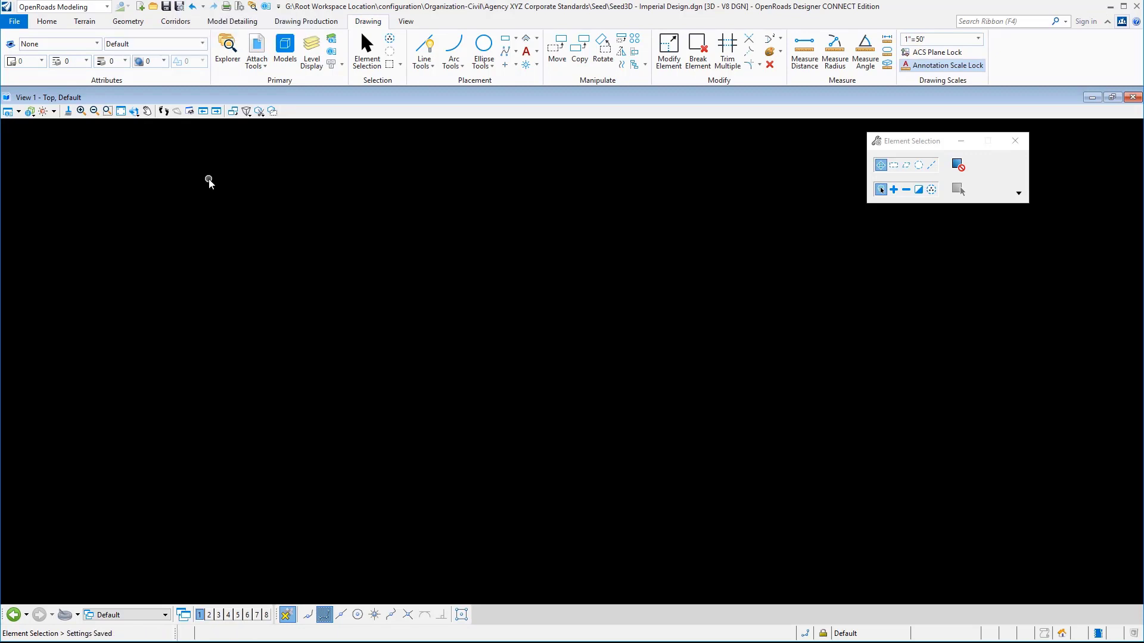
# - Rerun the earlier "delete unused fonts" and "file disassociateworkset" key-ins on the 3D seed file, and close the key-in dialog
pyautogui.press('Return')
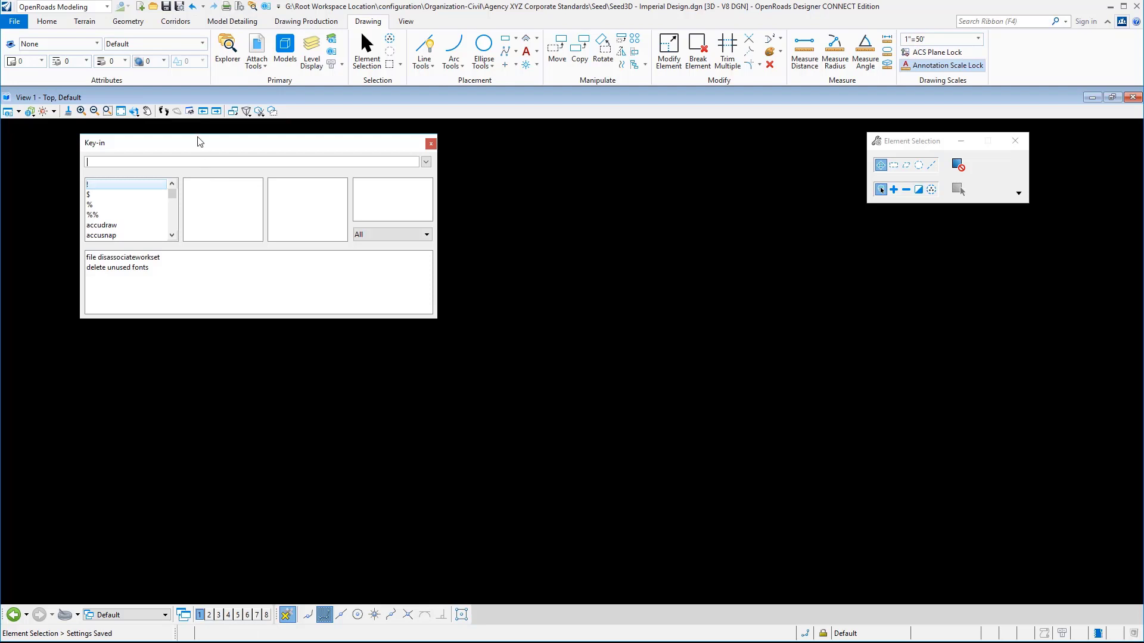
pyautogui.doubleClick(113, 269)
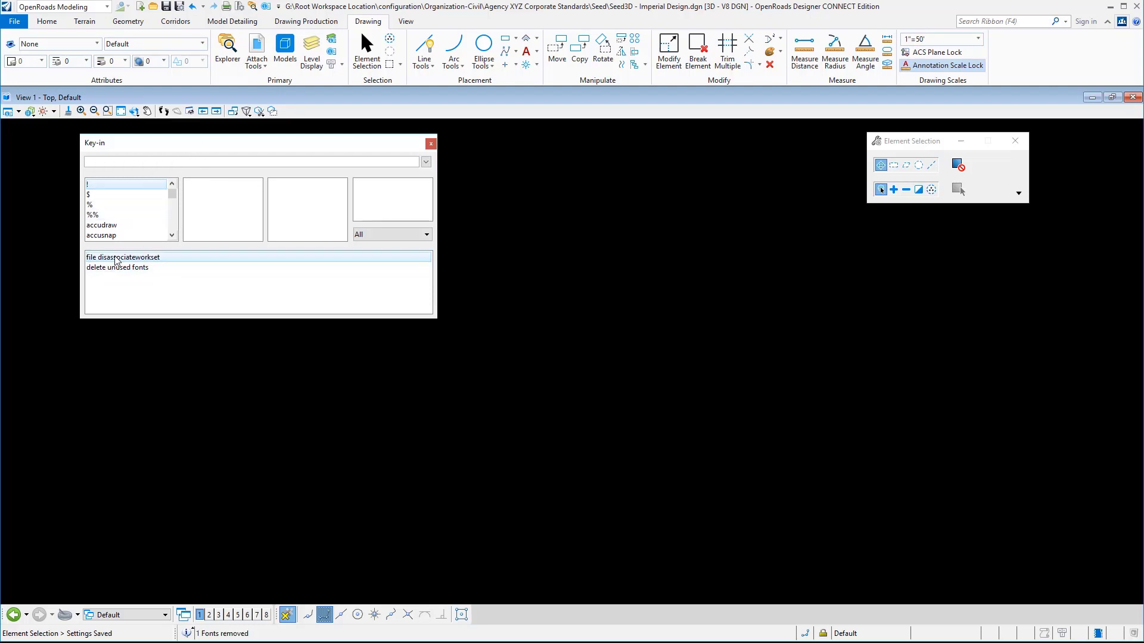
pyautogui.click(431, 145)
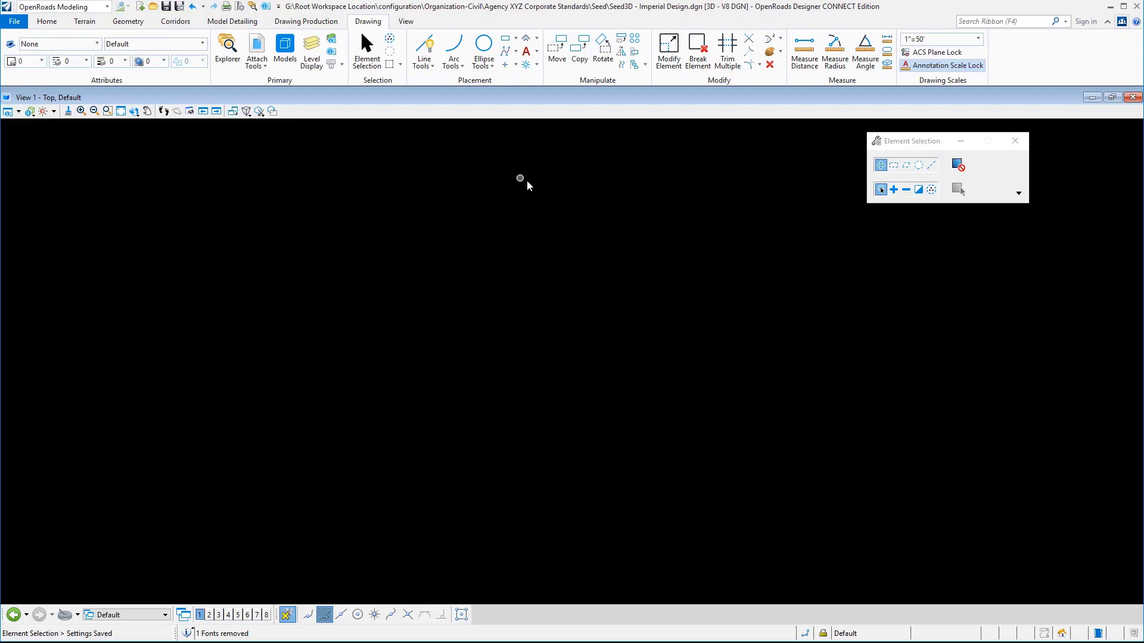